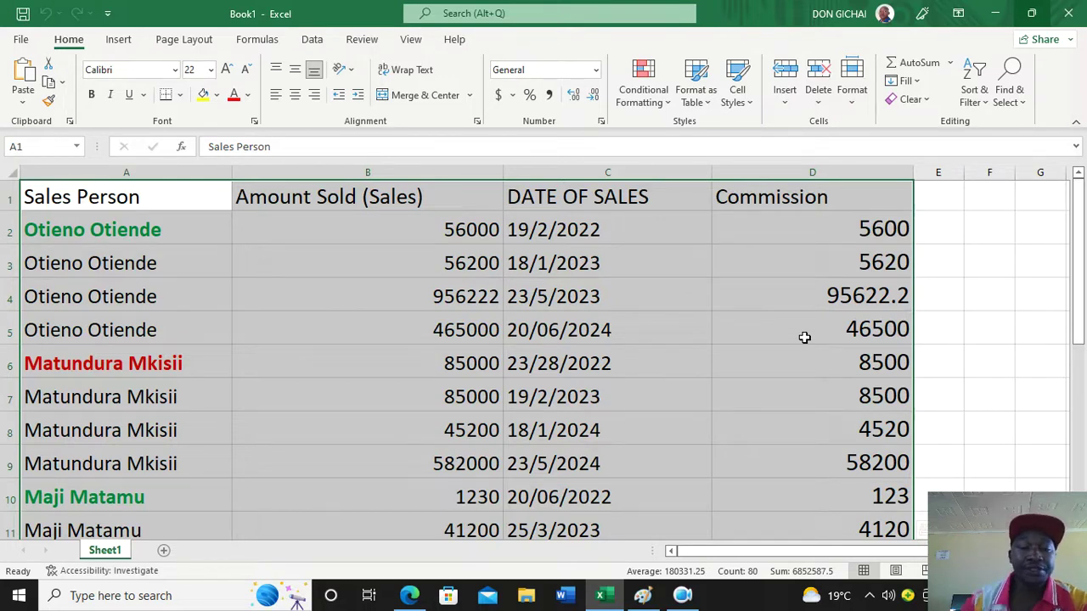
# Select the sales table range A1:D20, from the Sales Person header to row 20
pyautogui.moveTo(102, 196); pyautogui.dragTo(884, 481)
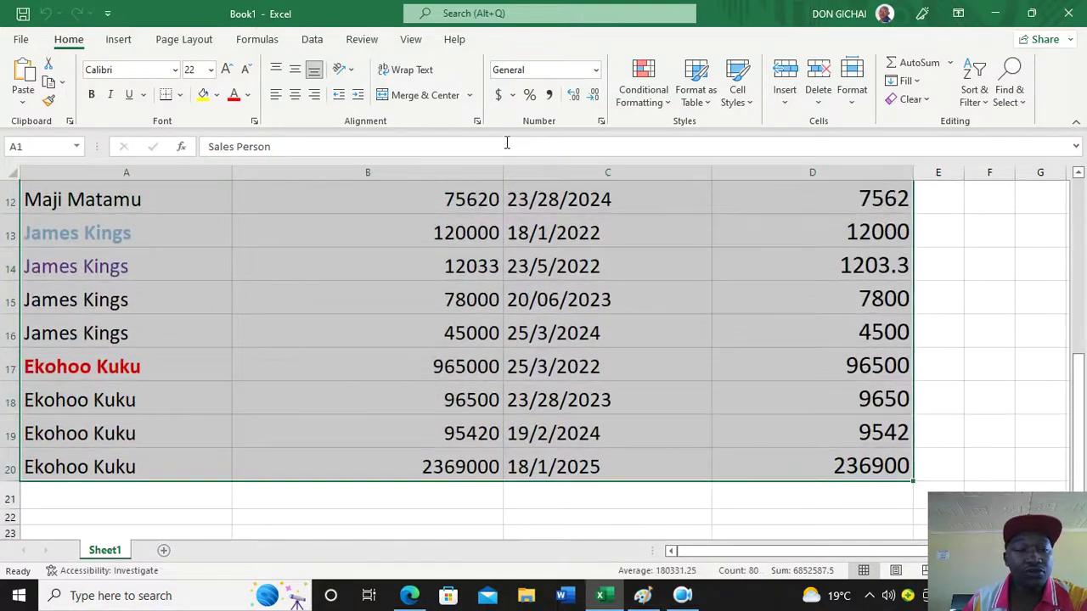
# Sort the sales table by Sales Person on cell values, A to Z
pyautogui.click(314, 39)
pyautogui.click(465, 85)
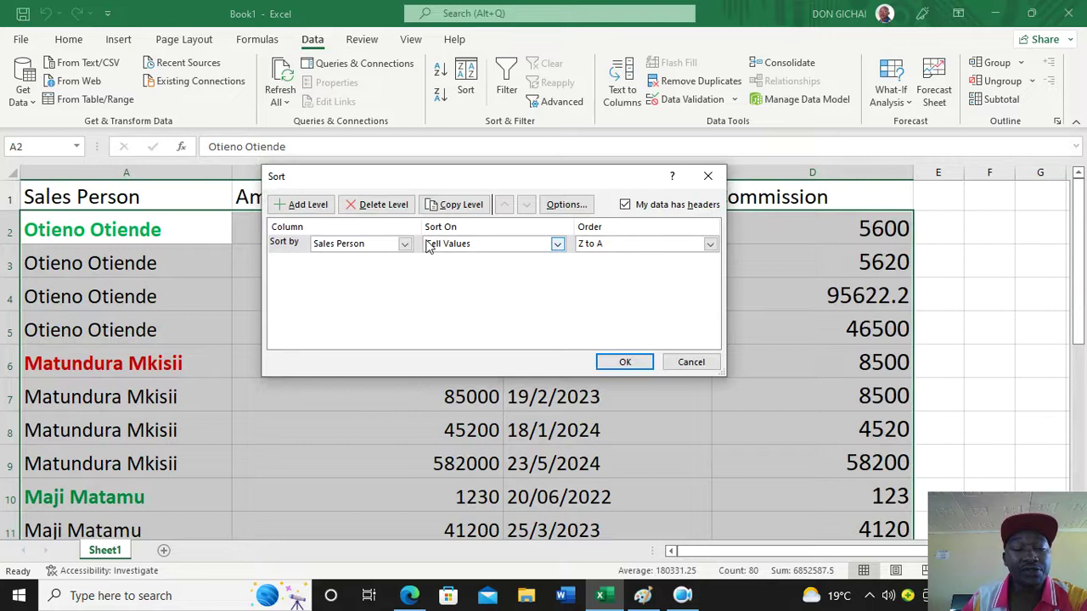
pyautogui.click(710, 244)
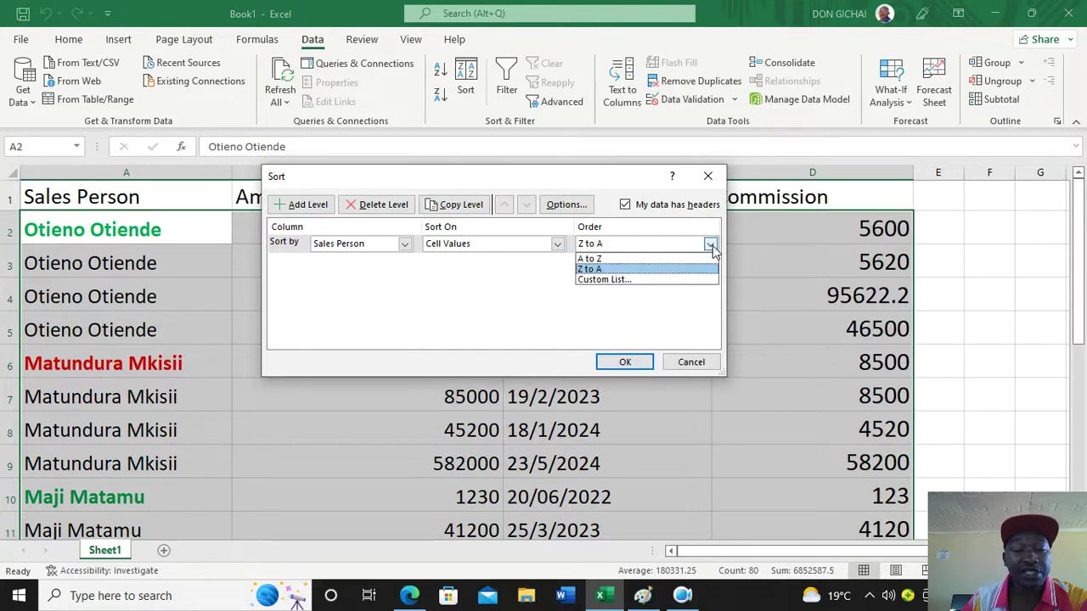
pyautogui.click(639, 259)
pyautogui.click(607, 357)
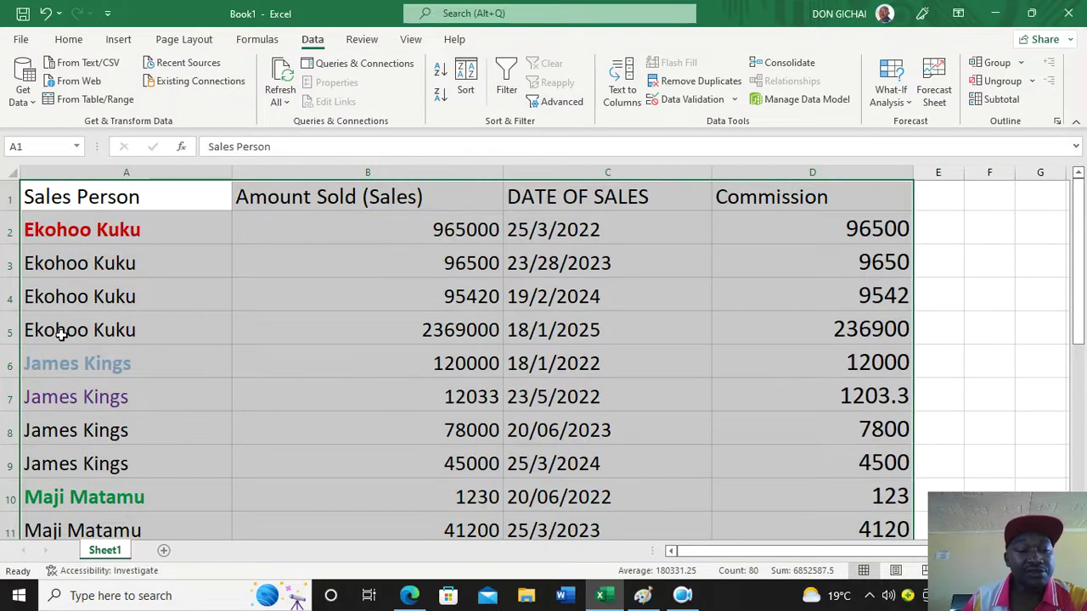
pyautogui.scroll(-1, 75, 367)
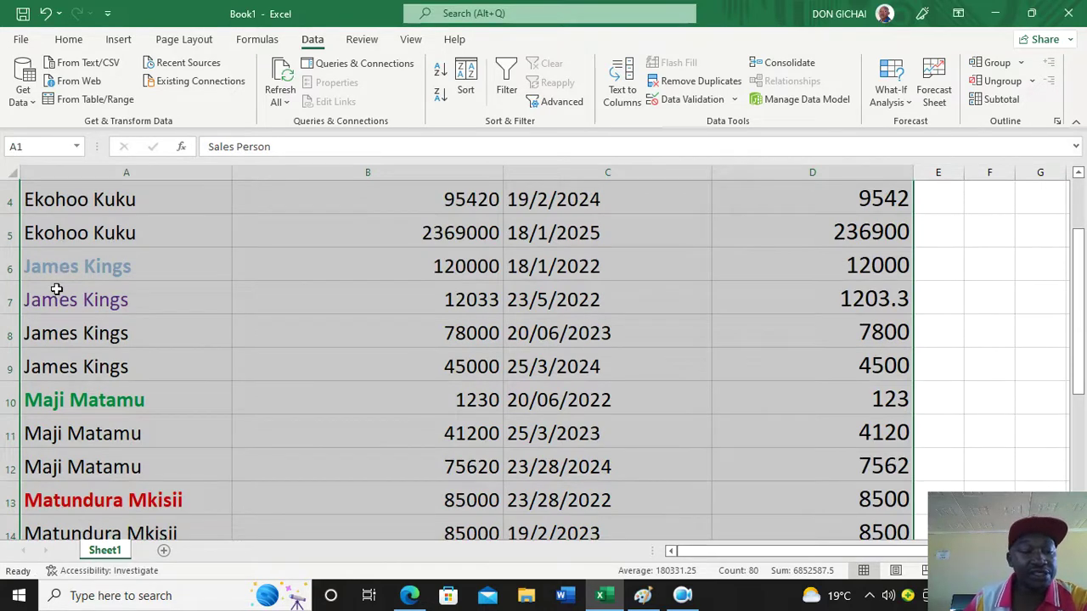
pyautogui.scroll(-3, 102, 488)
pyautogui.scroll(4, 356, 403)
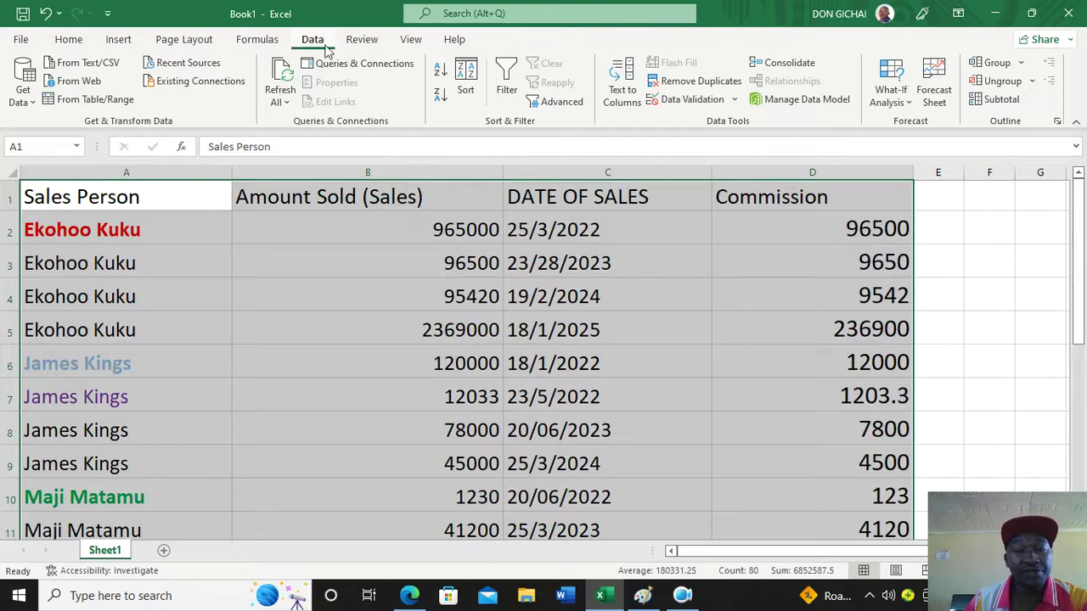
# Insert Sum subtotals of Amount Sold (Sales) at each change in Sales Person, plus a grand total
pyautogui.click(997, 98)
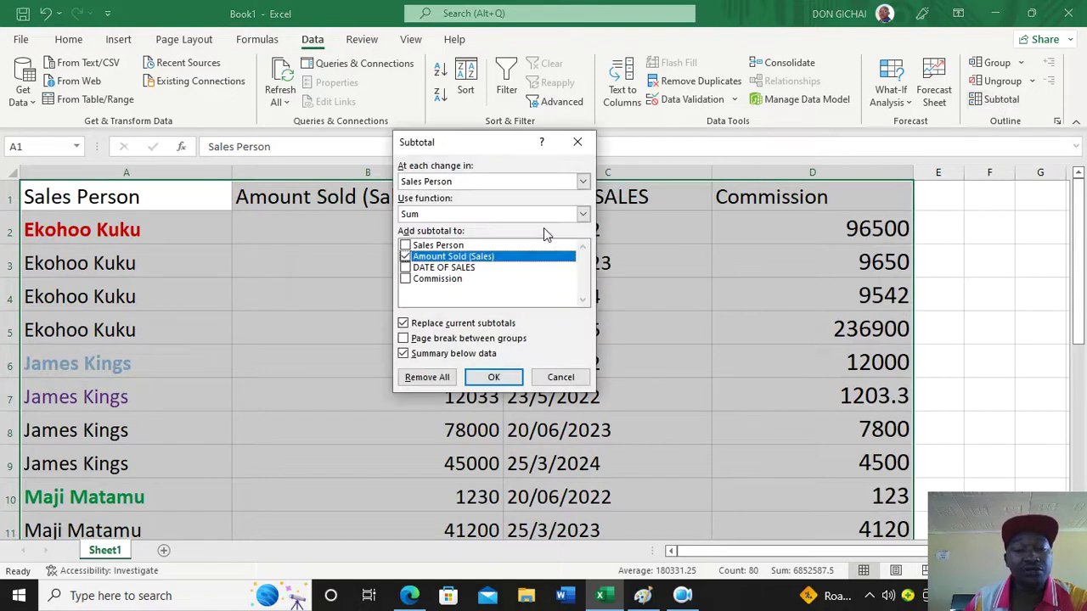
pyautogui.moveTo(466, 145); pyautogui.dragTo(361, 136)
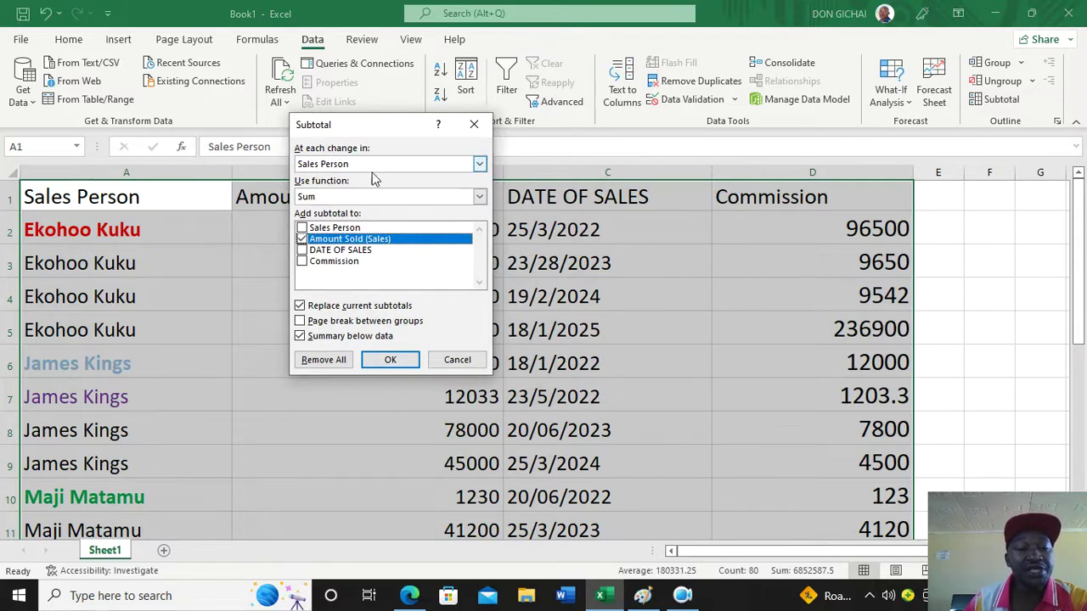
pyautogui.click(477, 164)
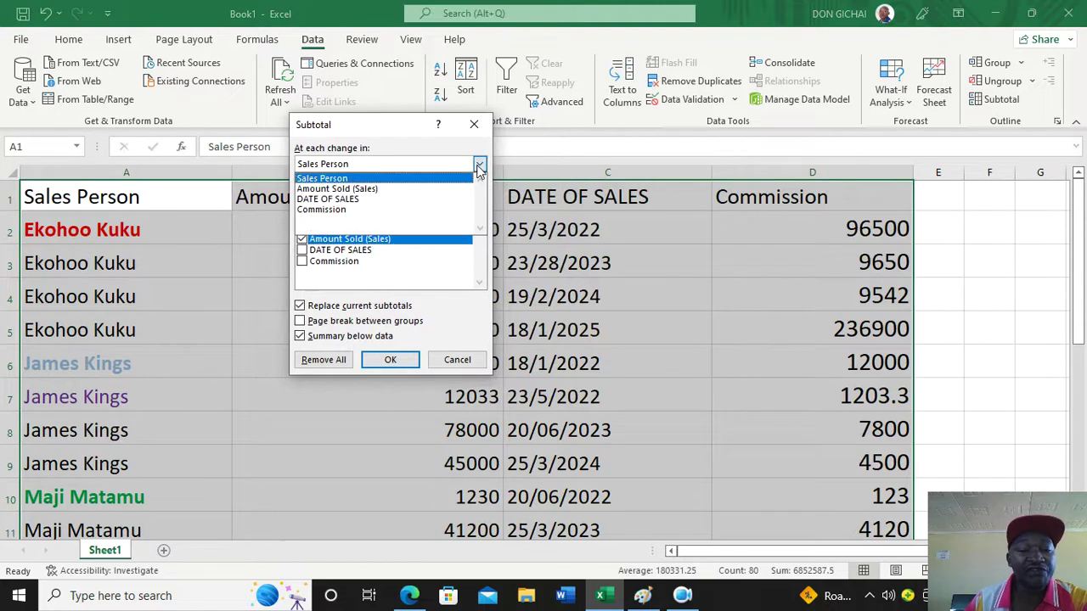
pyautogui.click(319, 179)
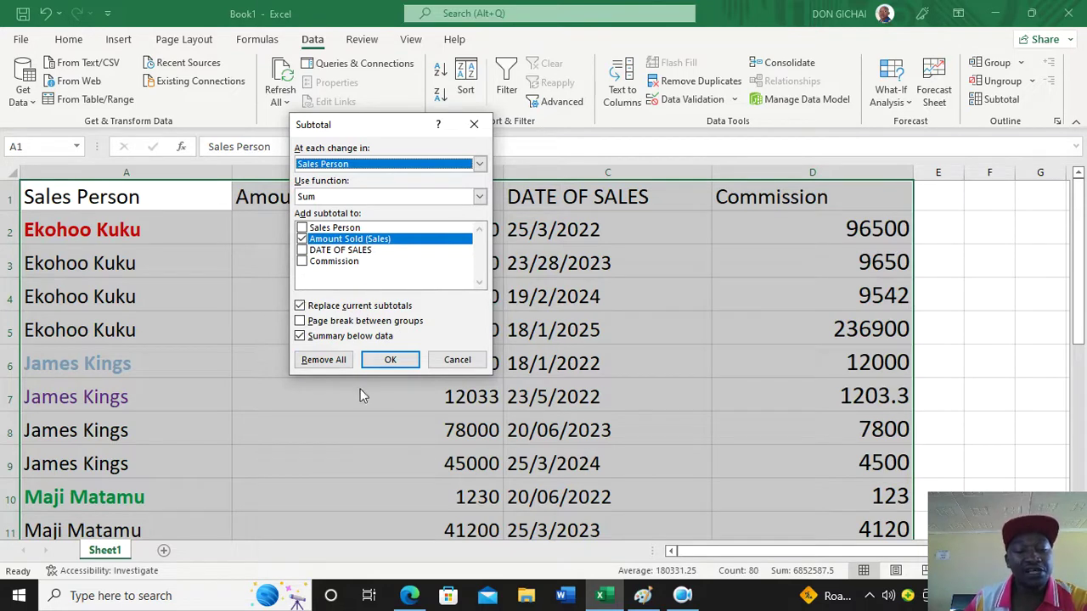
pyautogui.click(389, 360)
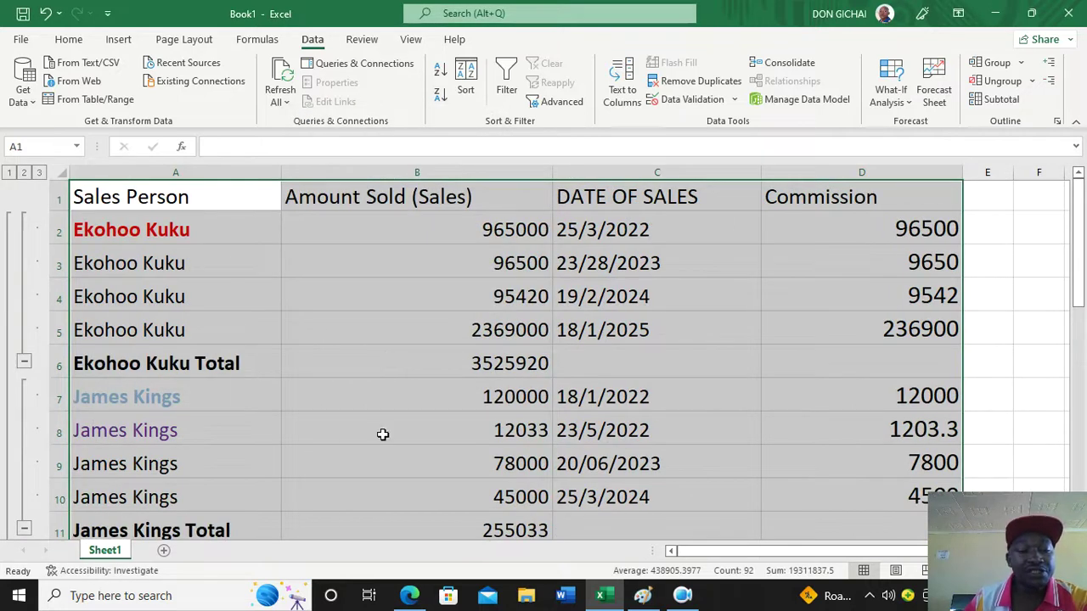
# Give the Ekohoo Kuku total in B6 Comma Style and a red font (3,525,920.00)
pyautogui.click(454, 374)
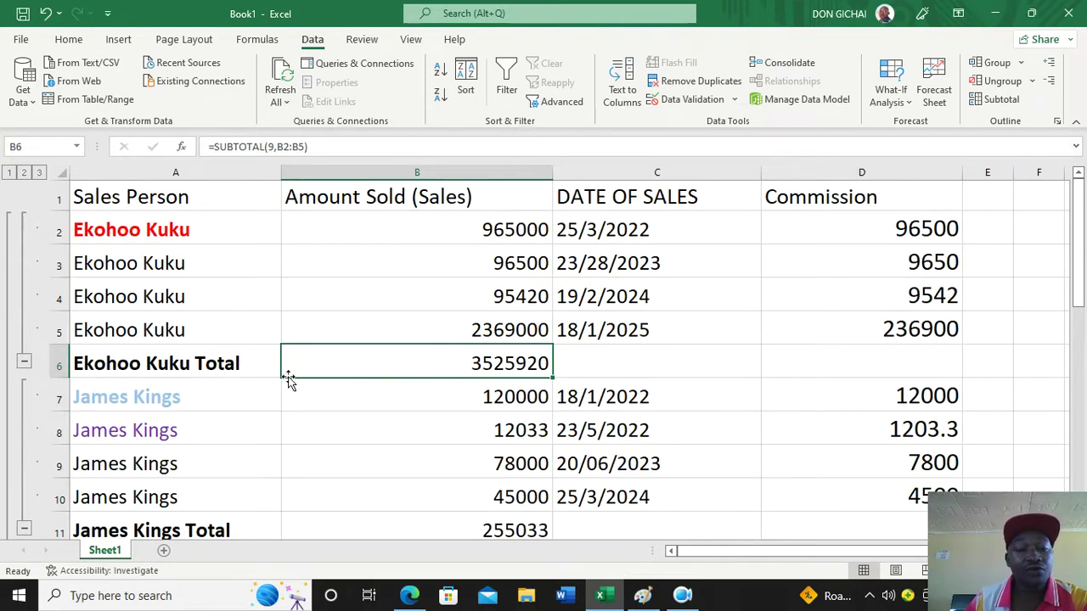
pyautogui.click(81, 41)
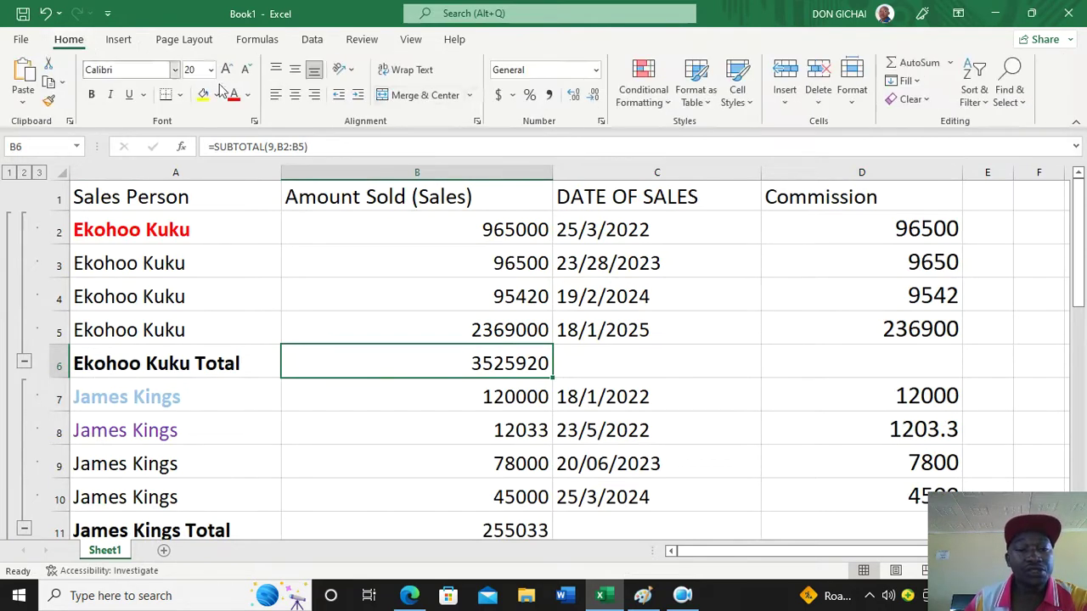
pyautogui.click(549, 94)
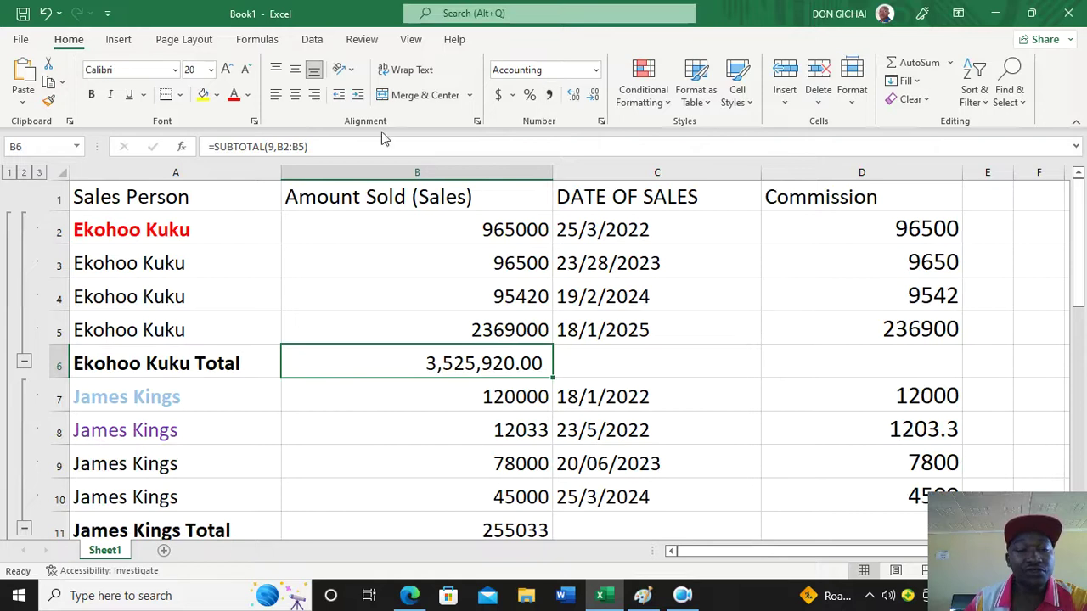
pyautogui.click(235, 94)
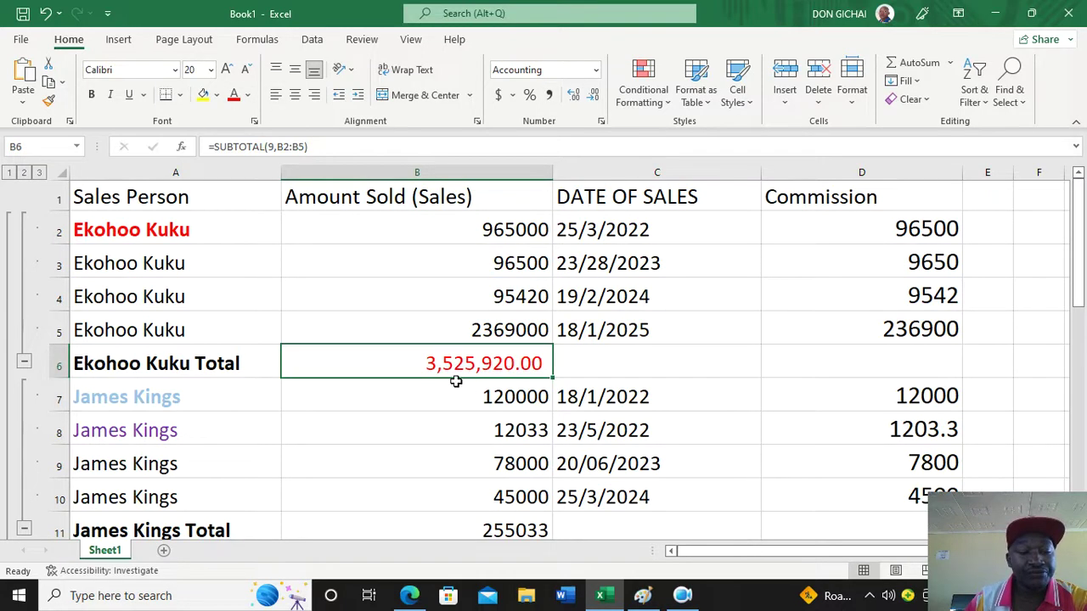
pyautogui.scroll(-3, 376, 393)
pyautogui.scroll(1, 279, 344)
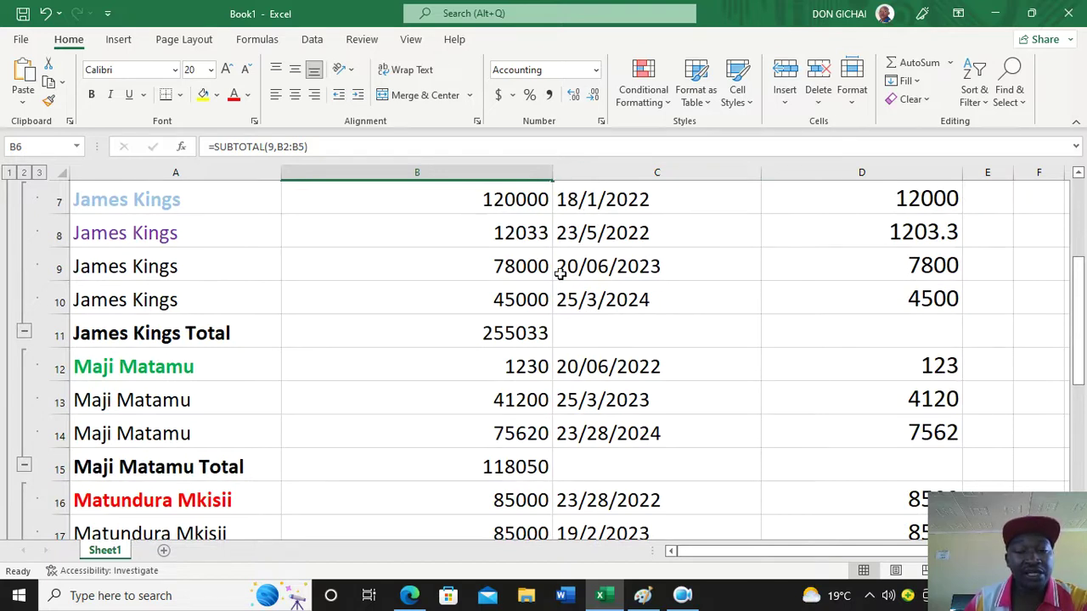
# Give the B11 subtotal Comma Style and a dark orange font
pyautogui.click(530, 338)
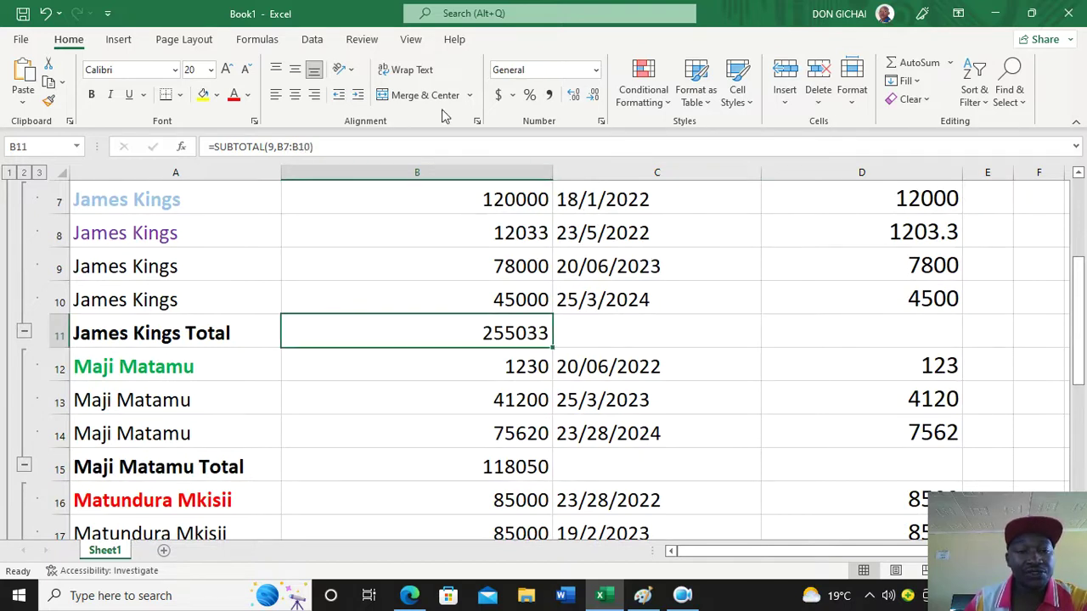
pyautogui.click(548, 94)
pyautogui.click(247, 94)
pyautogui.click(264, 218)
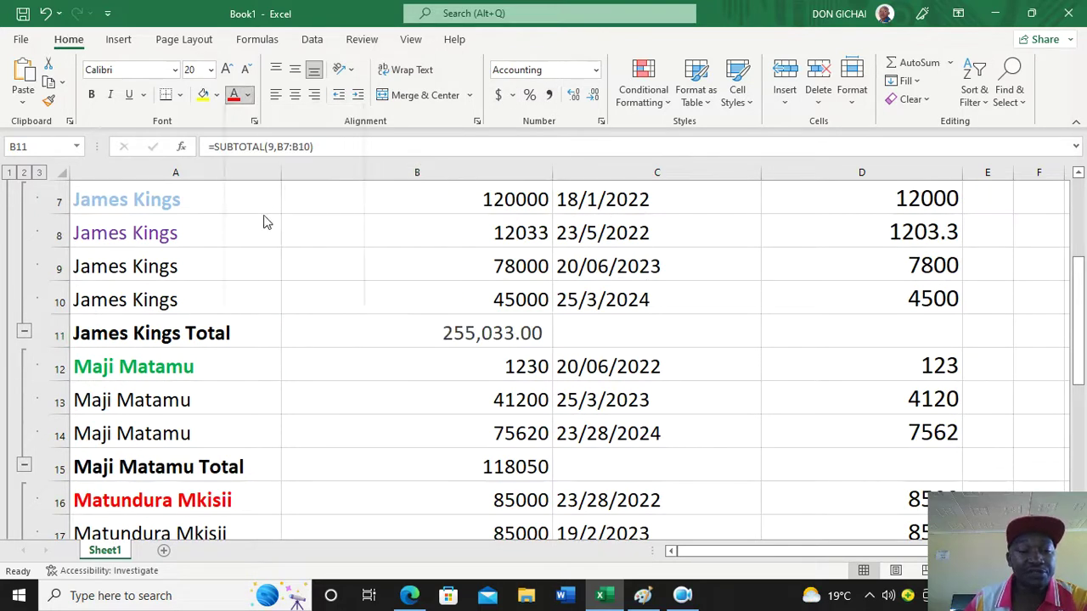
pyautogui.click(245, 95)
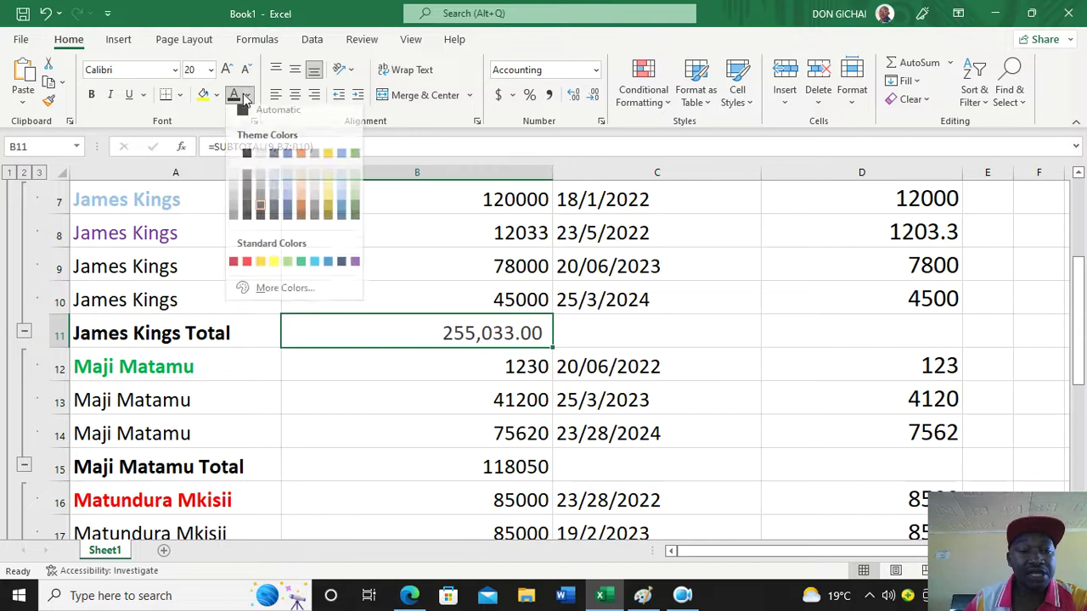
pyautogui.click(300, 212)
pyautogui.scroll(-2, 322, 376)
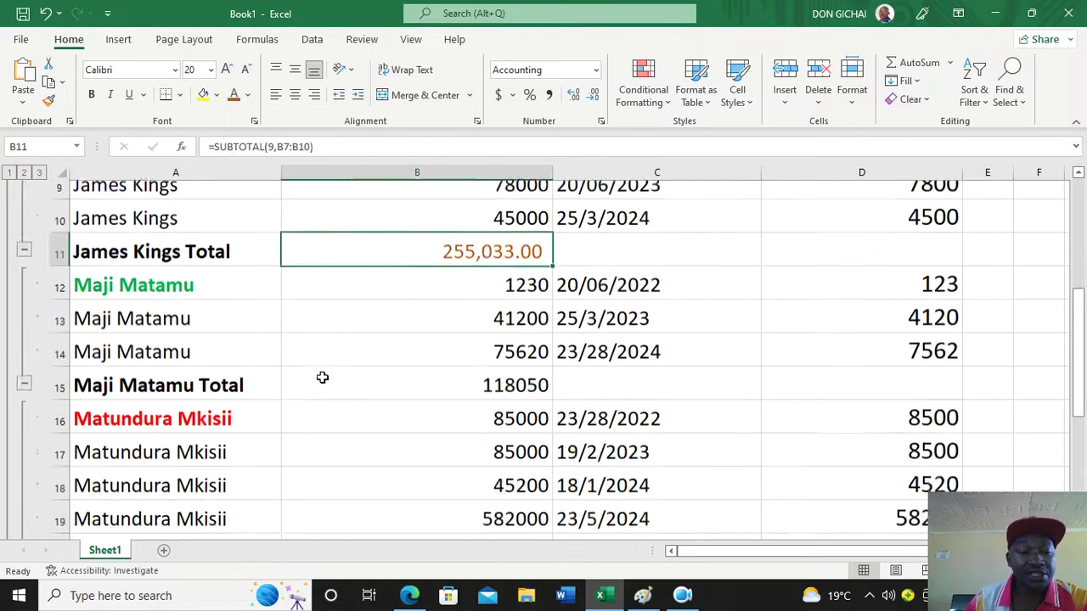
# Apply Comma Style to the B15 subtotal, and Comma Style with a green font to B20
pyautogui.click(485, 269)
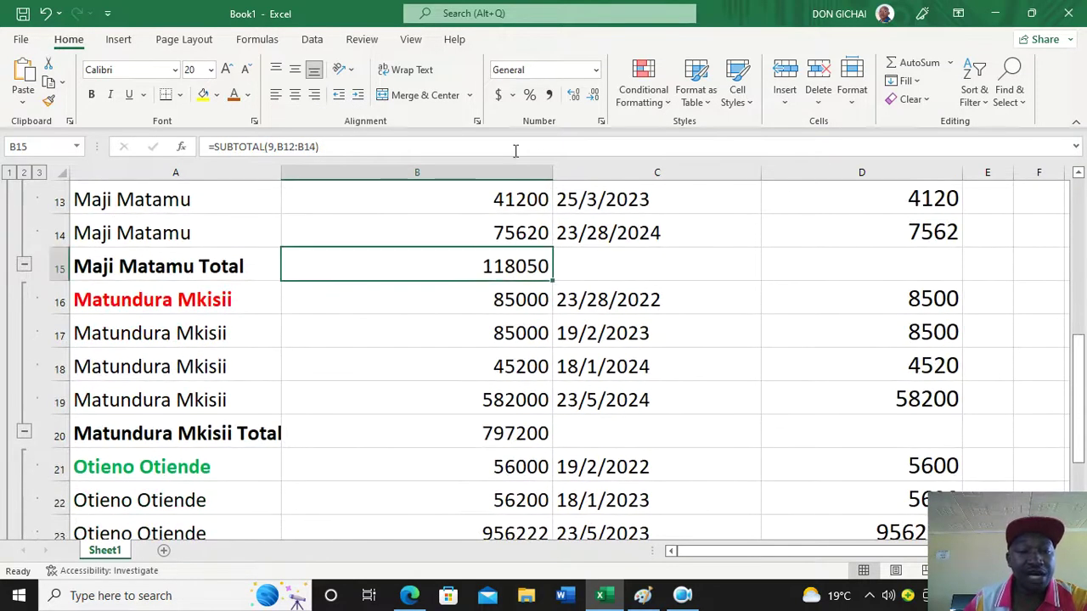
pyautogui.click(549, 94)
pyautogui.scroll(1, 413, 361)
pyautogui.scroll(1, 412, 361)
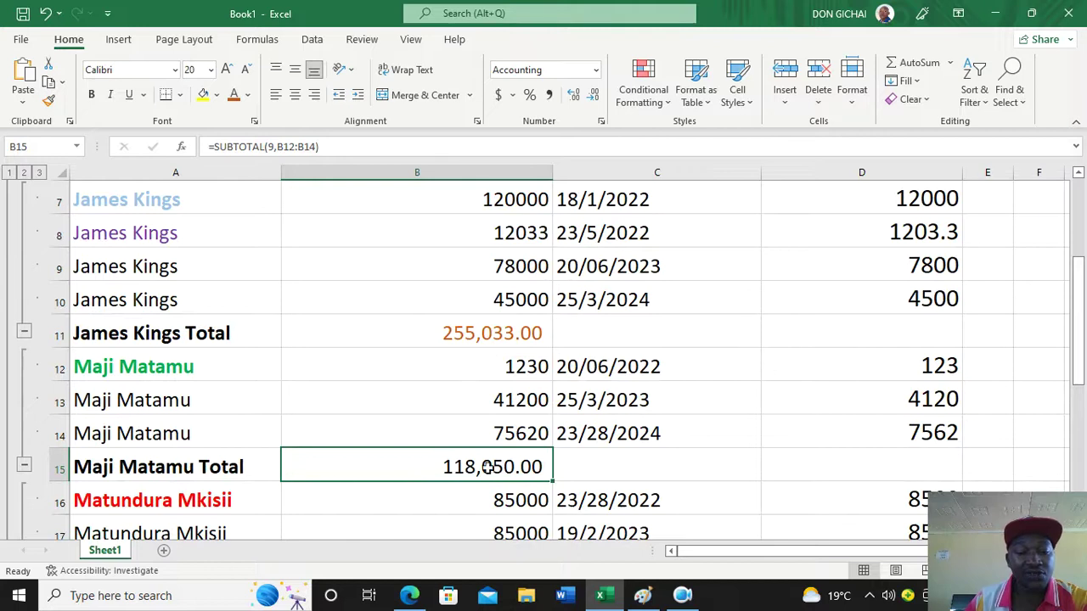
pyautogui.scroll(-2, 490, 459)
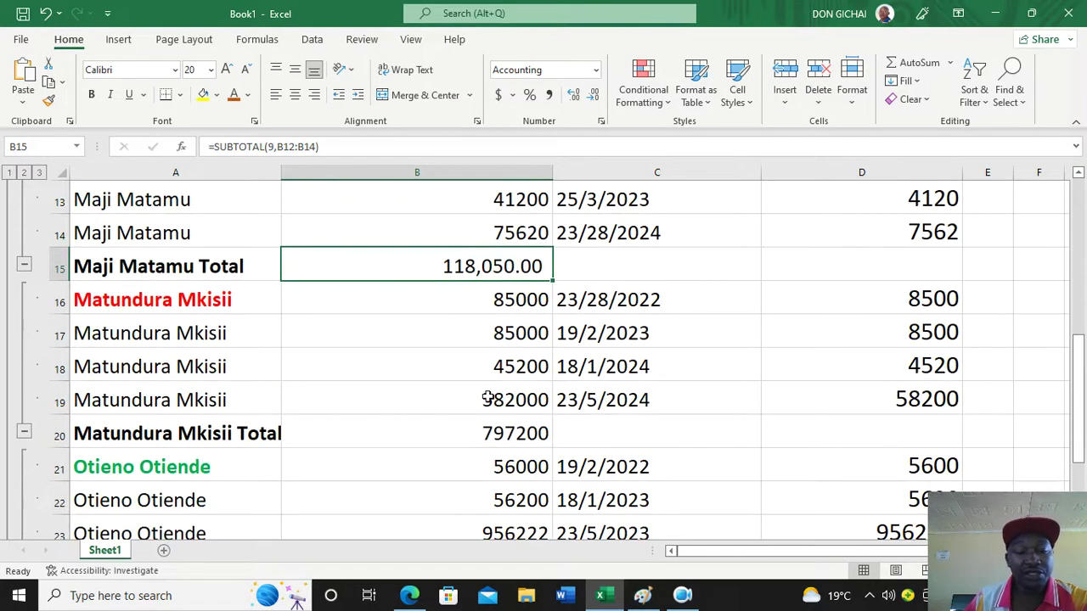
pyautogui.click(488, 428)
pyautogui.click(547, 96)
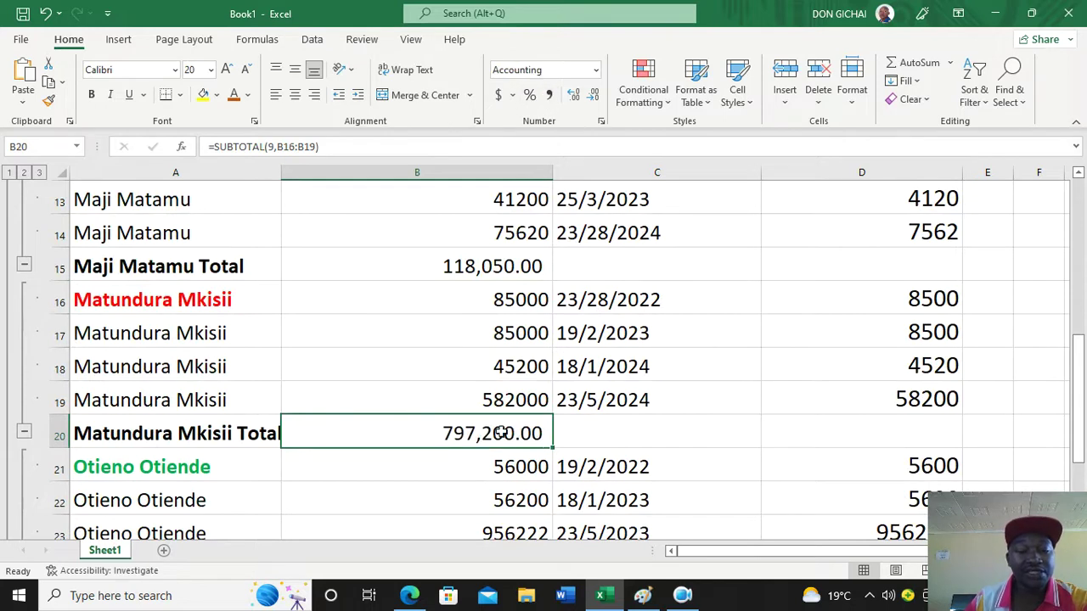
pyautogui.click(248, 95)
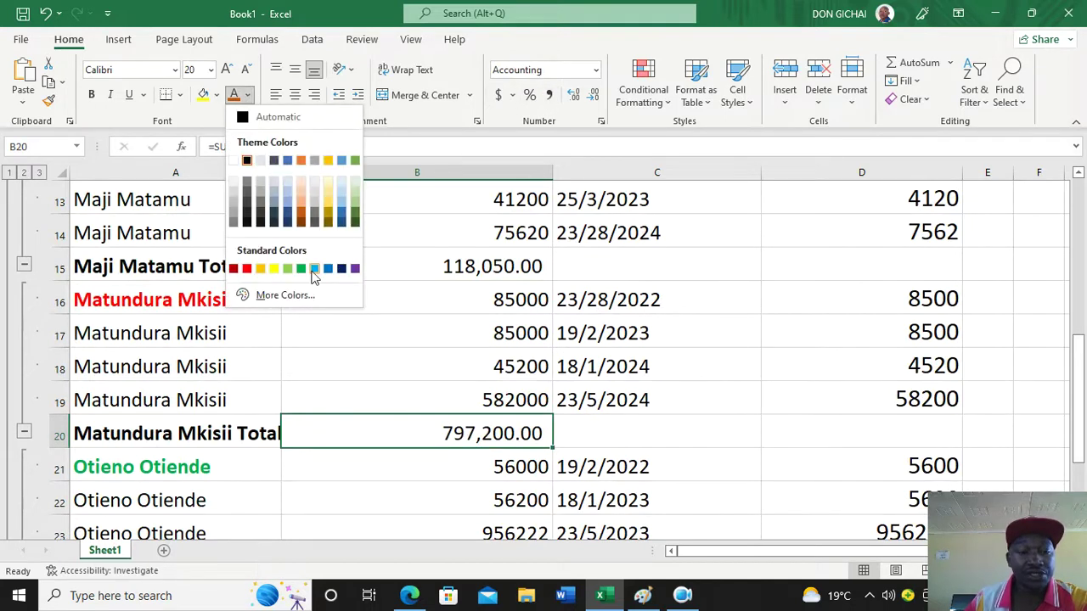
pyautogui.click(306, 272)
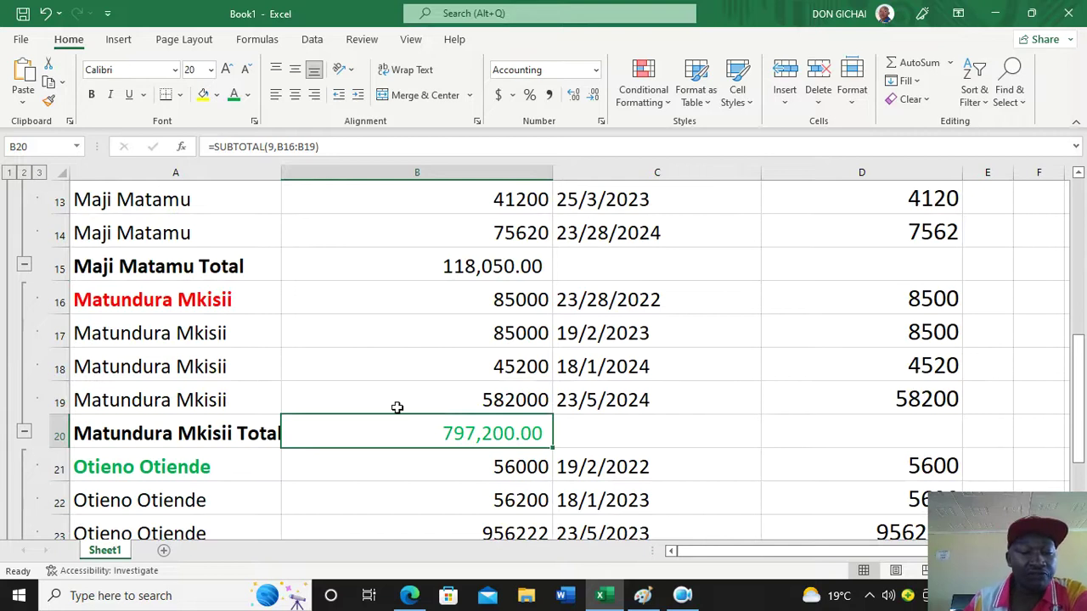
pyautogui.scroll(-2, 395, 395)
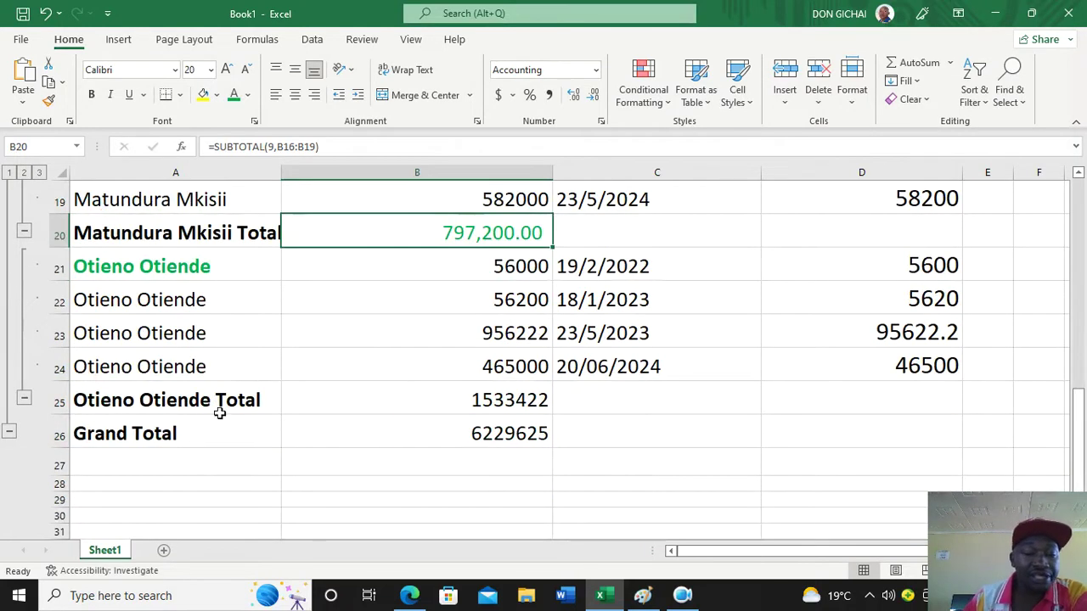
pyautogui.click(496, 403)
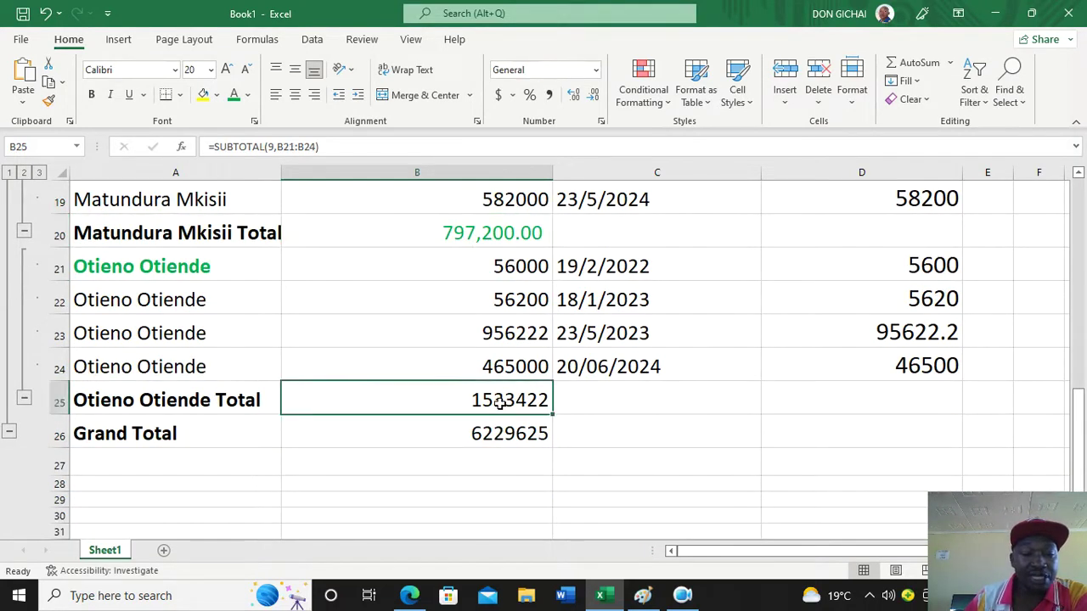
pyautogui.click(548, 94)
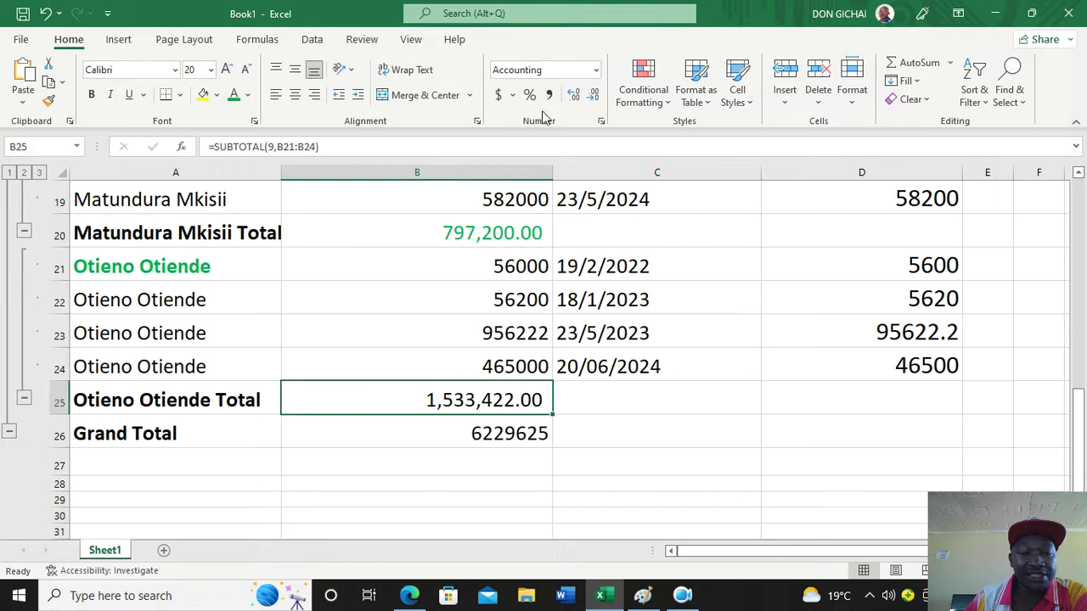
pyautogui.click(448, 437)
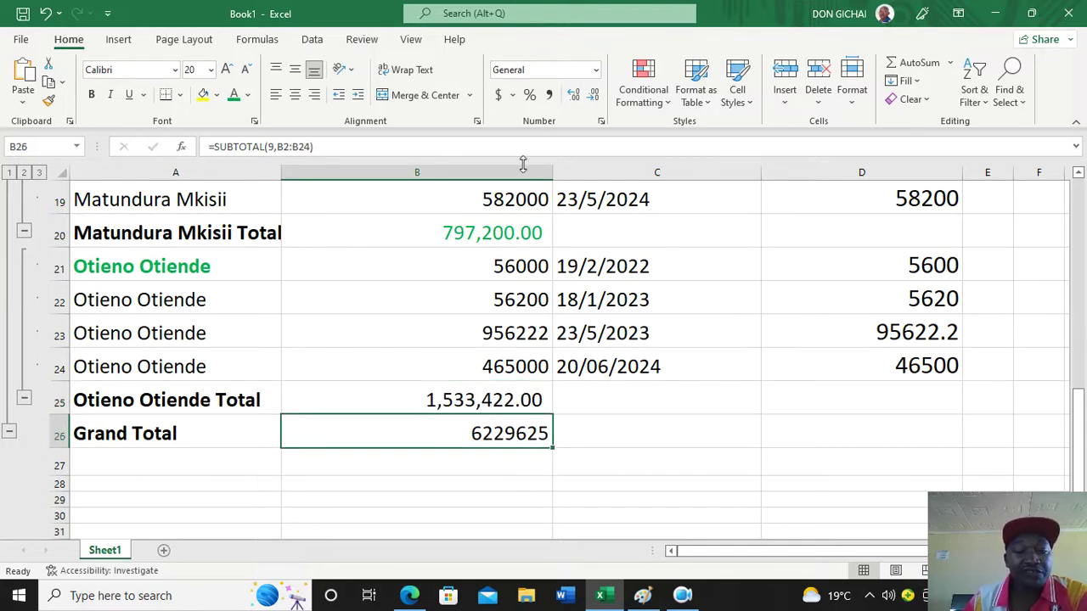
pyautogui.click(548, 94)
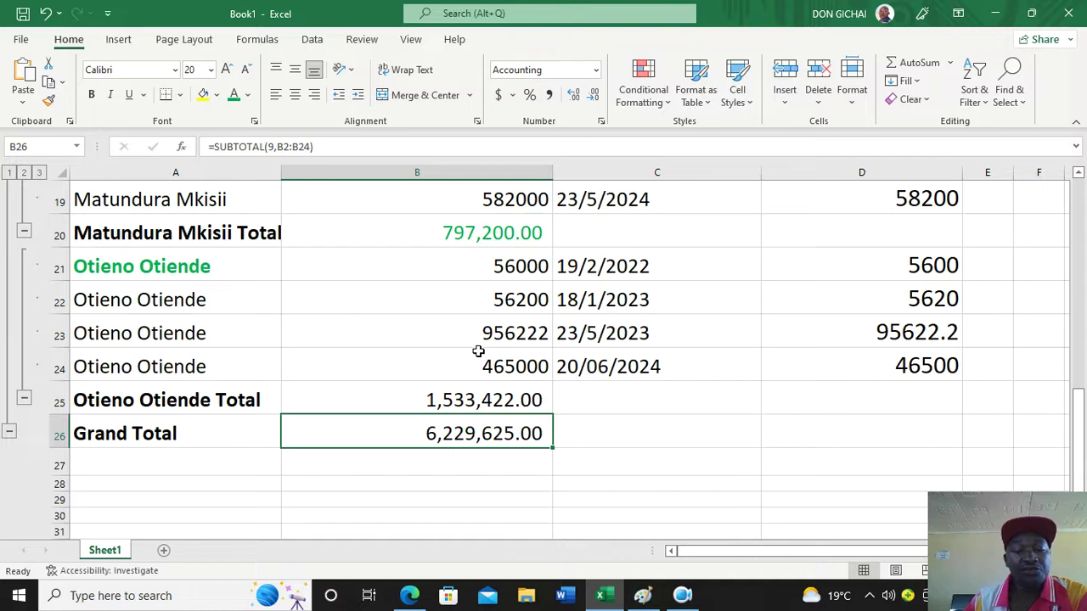
pyautogui.scroll(5, 617, 378)
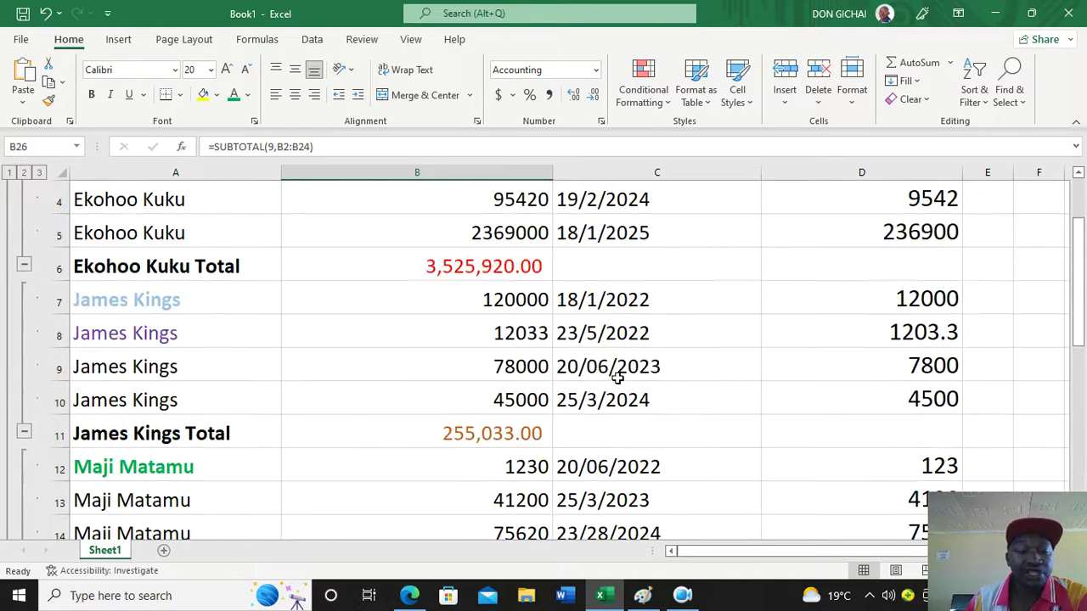
pyautogui.scroll(1, 618, 378)
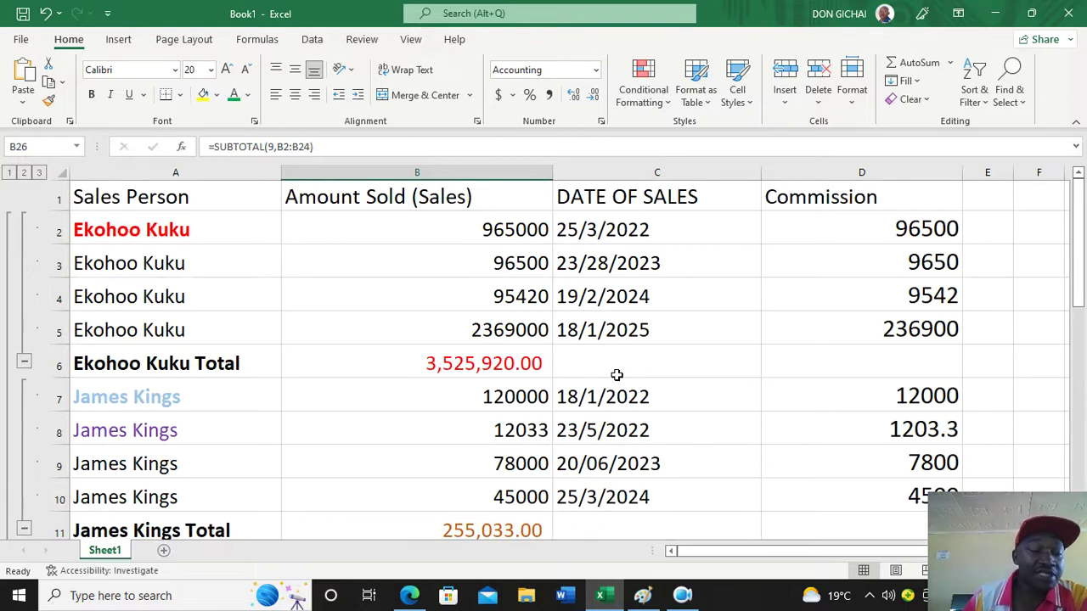
pyautogui.click(8, 173)
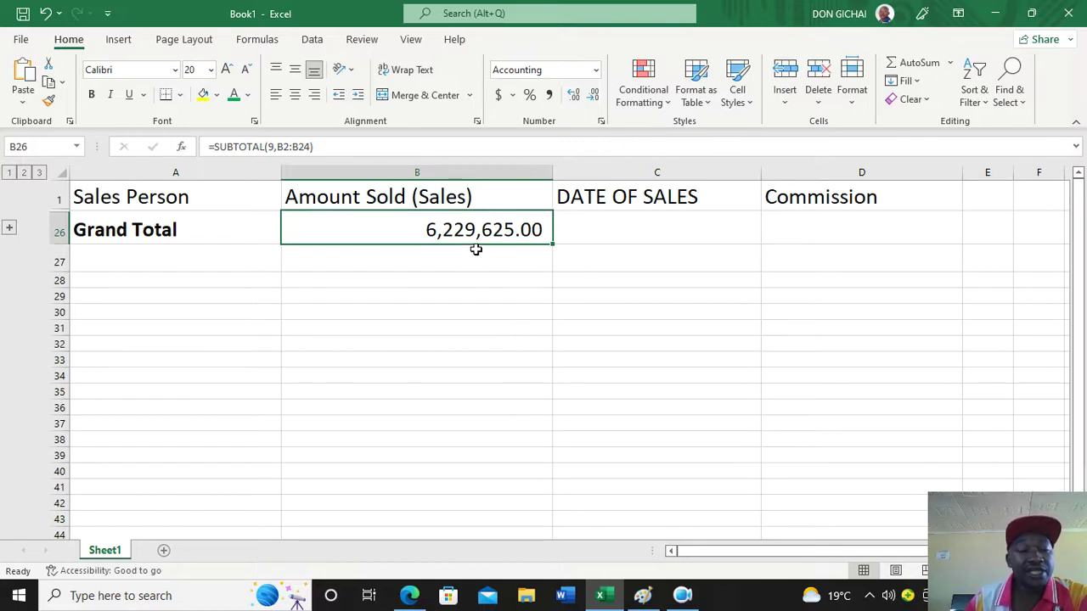
pyautogui.click(23, 174)
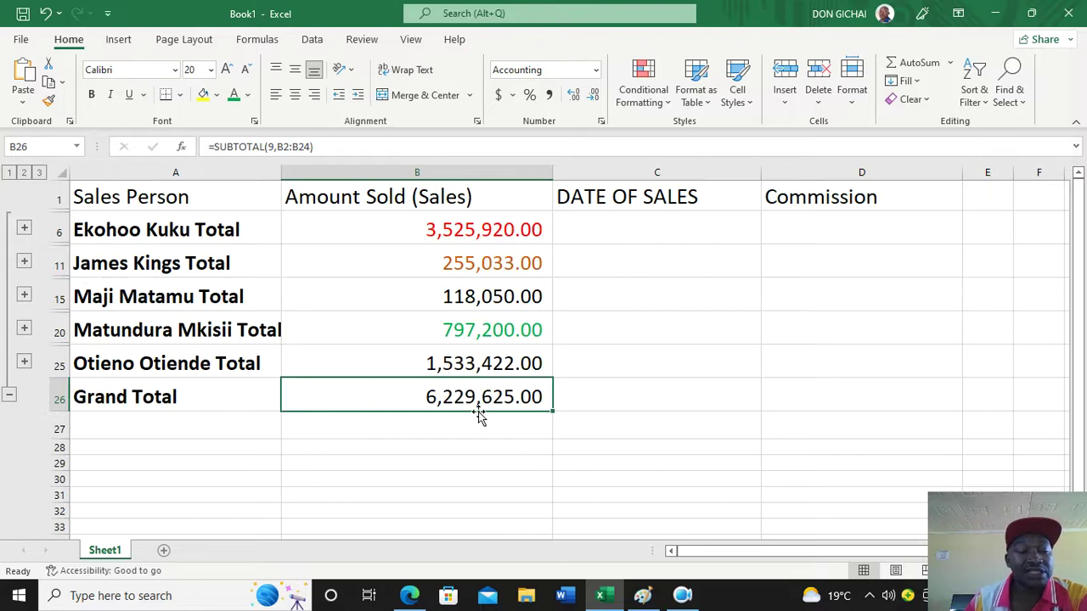
pyautogui.click(38, 173)
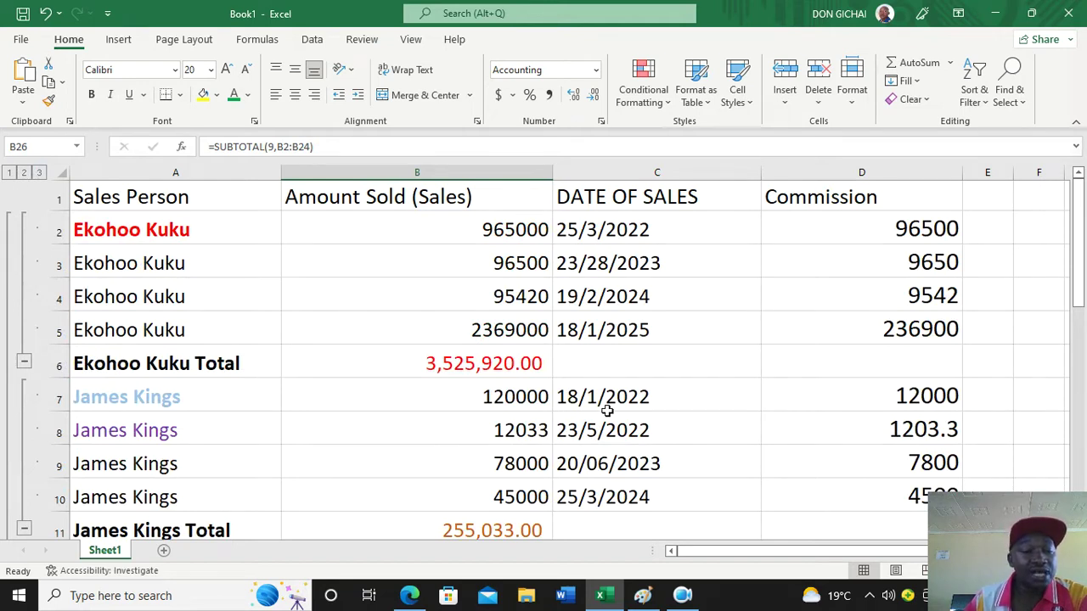
pyautogui.click(24, 363)
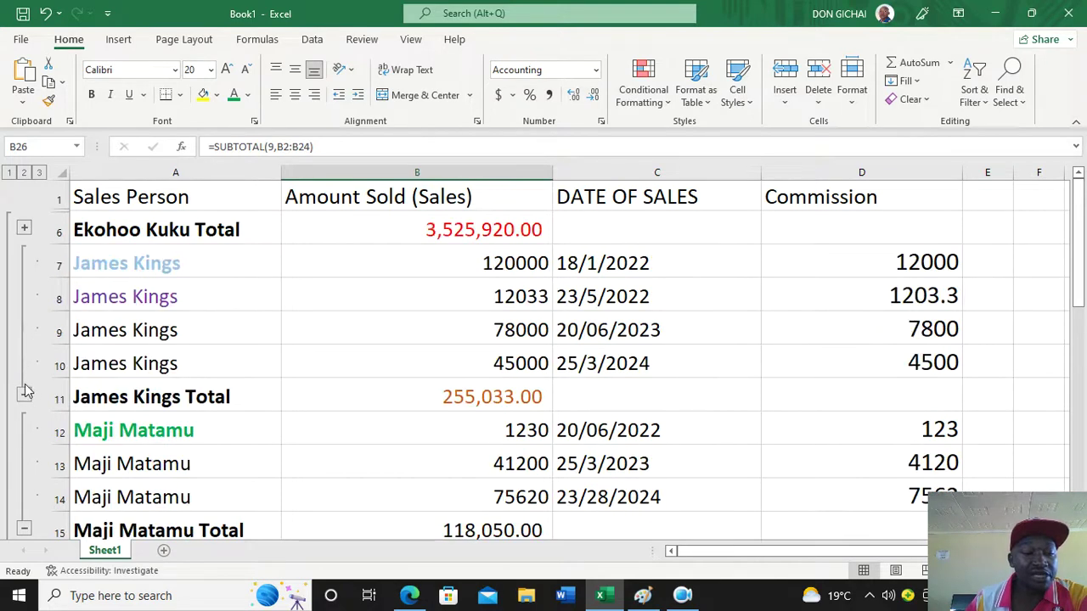
pyautogui.click(26, 397)
pyautogui.click(24, 395)
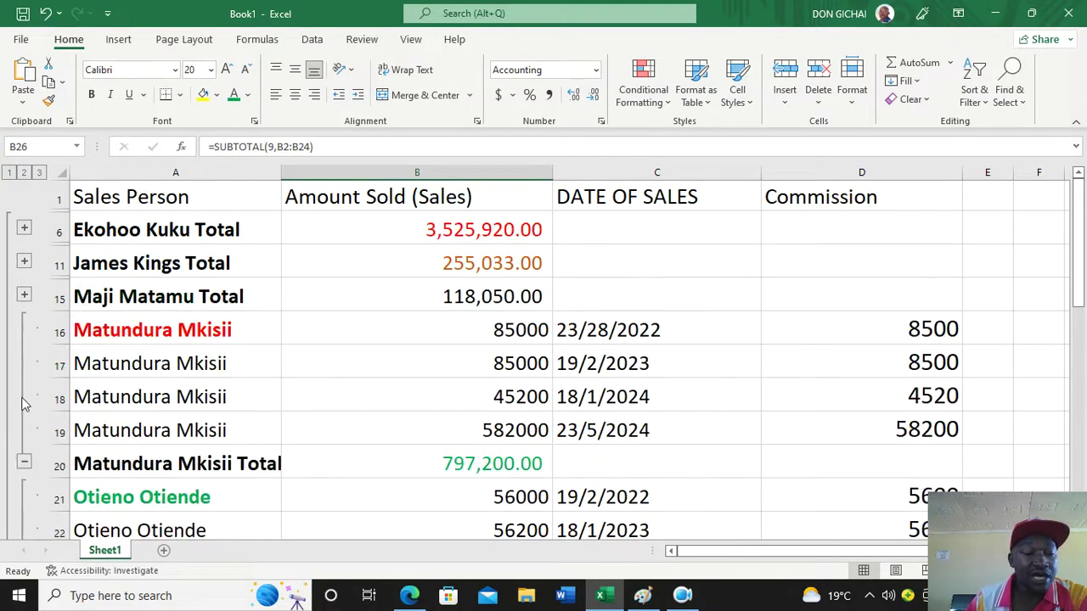
pyautogui.click(26, 459)
pyautogui.click(24, 496)
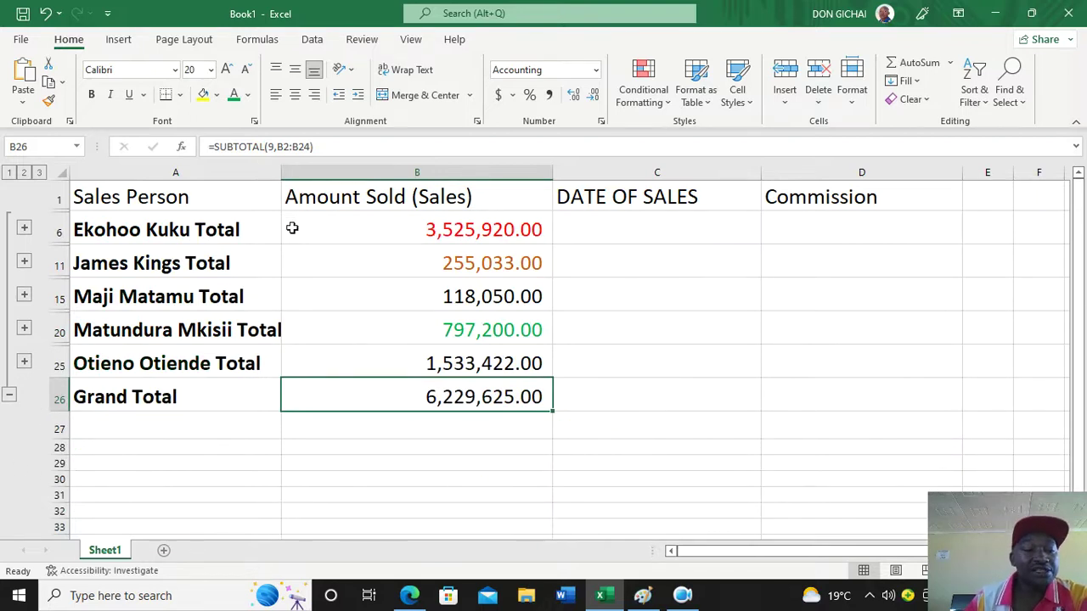
pyautogui.click(8, 173)
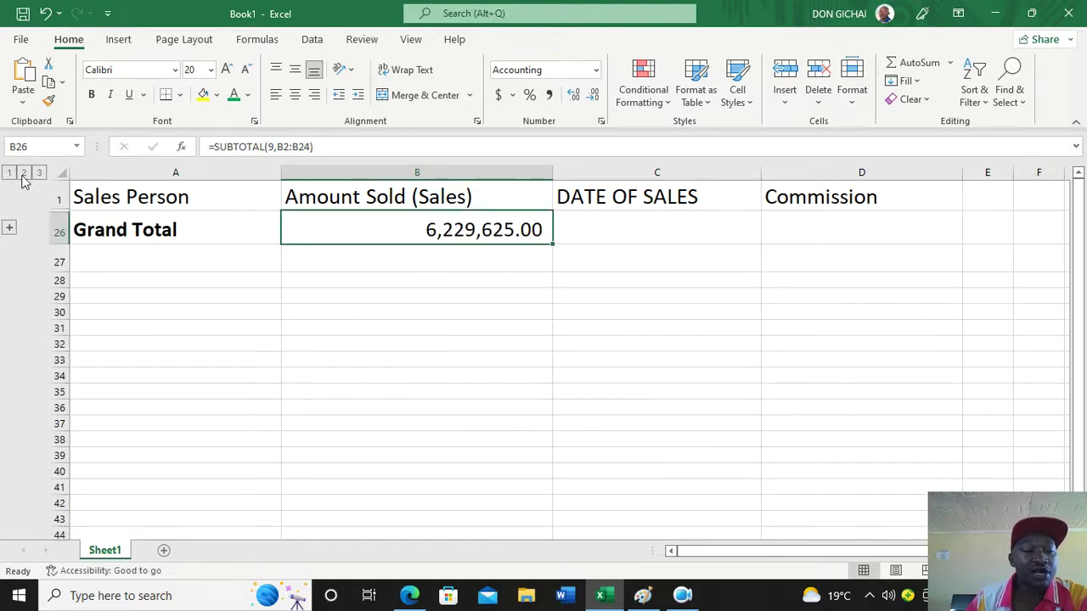
pyautogui.click(24, 172)
pyautogui.click(38, 173)
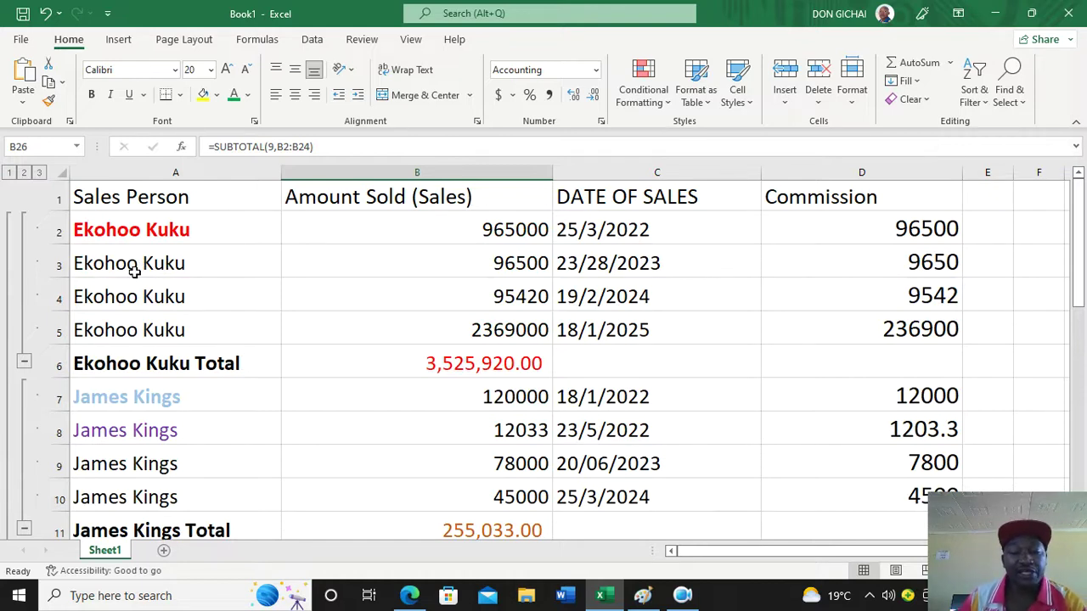
# Remove all subtotals from A1:D26, then reapply Sum of Amount Sold at each Sales Person change
pyautogui.moveTo(99, 201); pyautogui.dragTo(903, 453)
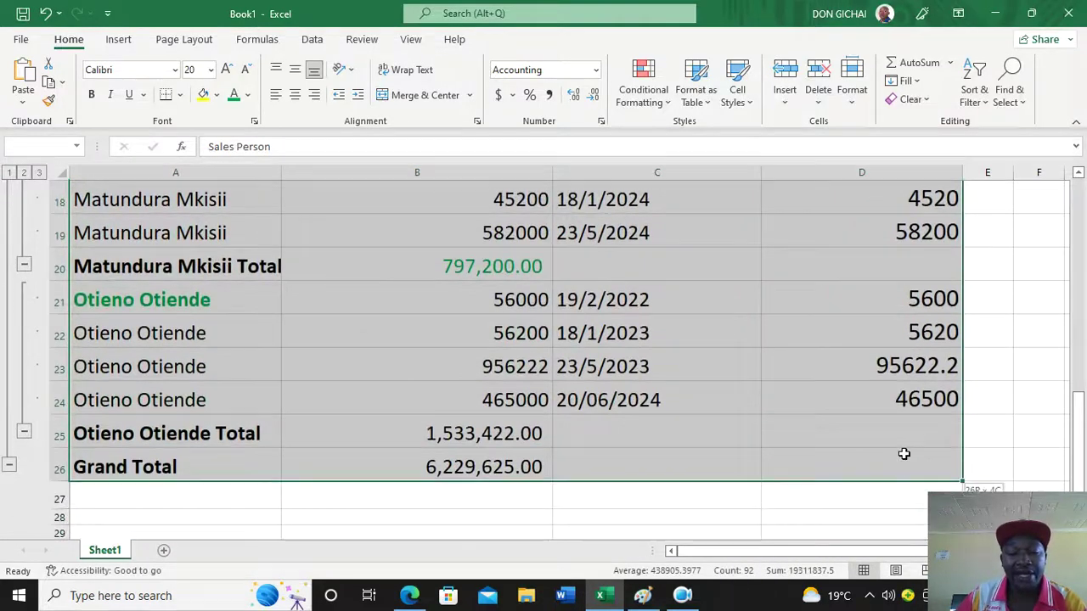
pyautogui.click(312, 40)
pyautogui.click(992, 100)
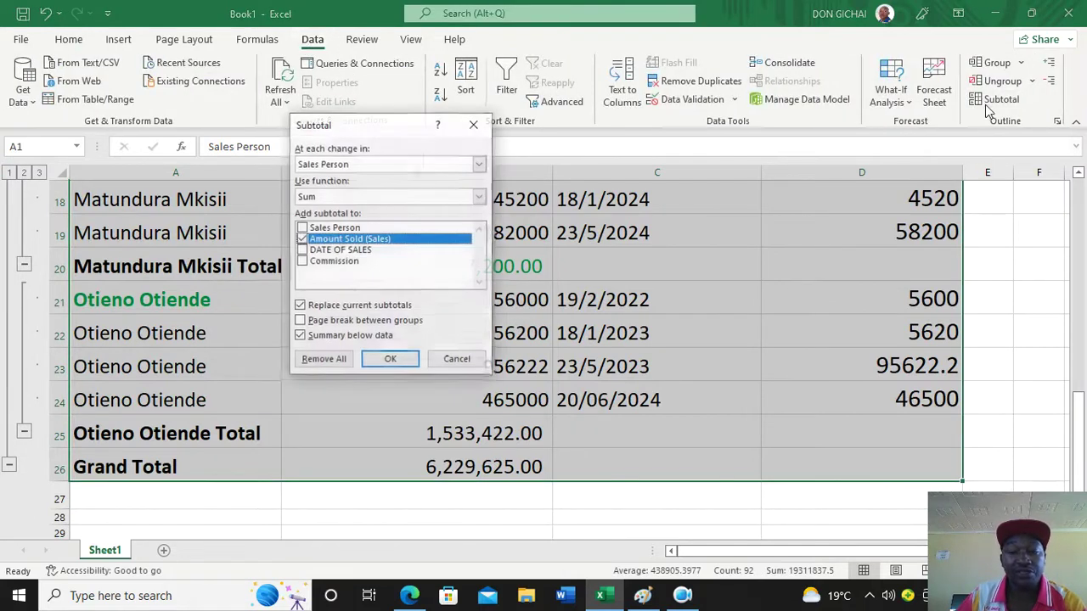
pyautogui.click(323, 359)
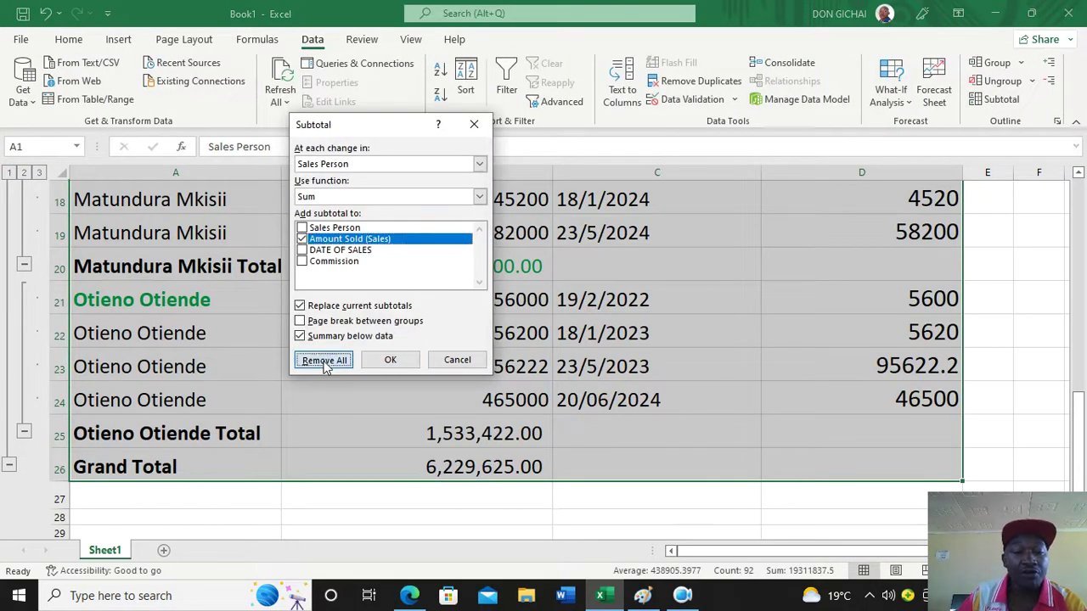
pyautogui.scroll(6, 326, 361)
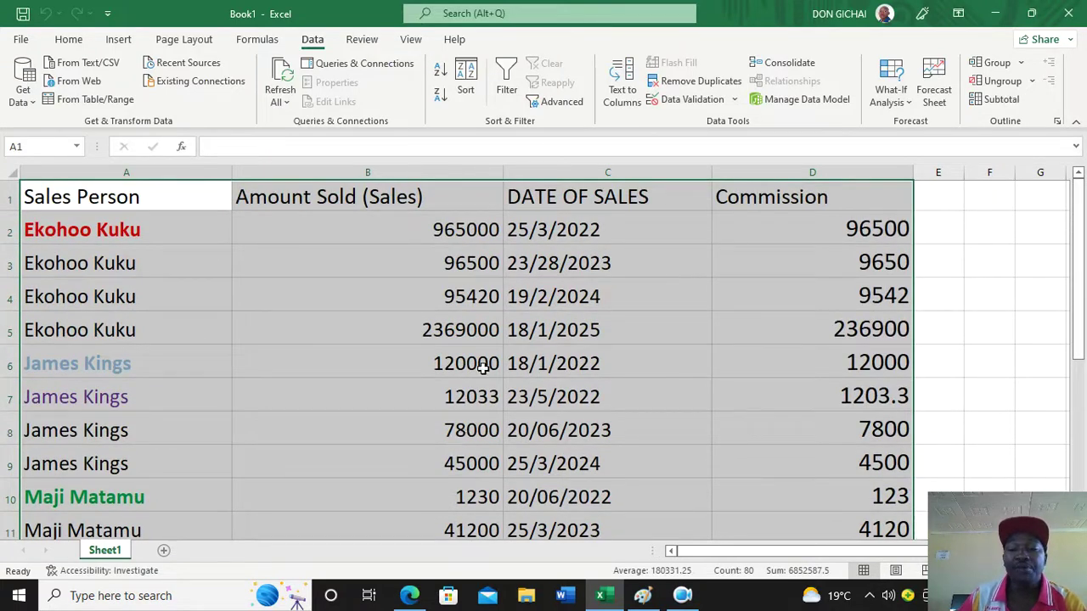
pyautogui.click(992, 100)
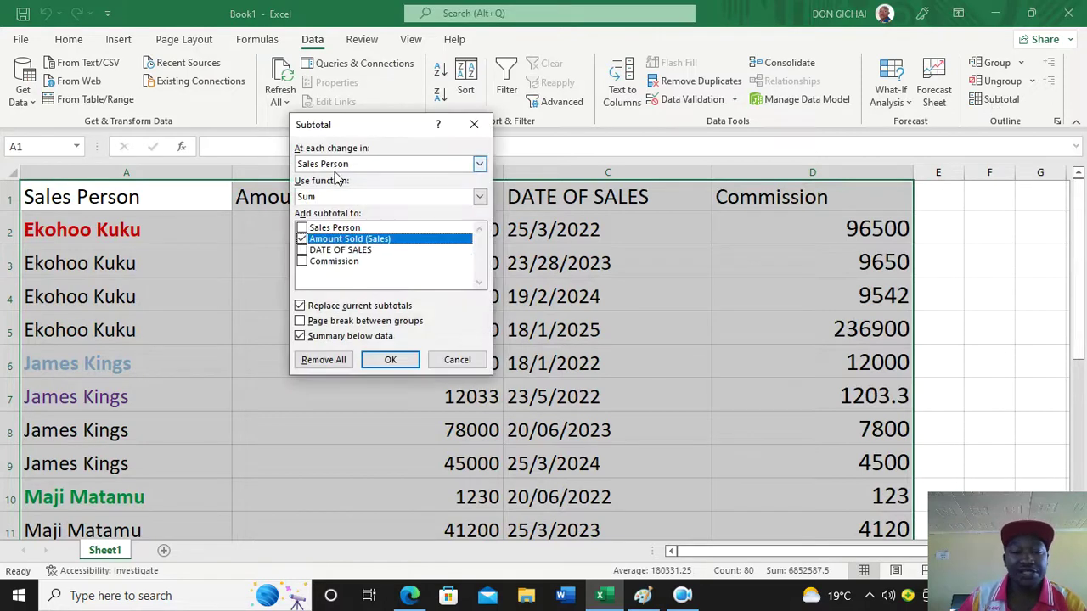
pyautogui.click(386, 359)
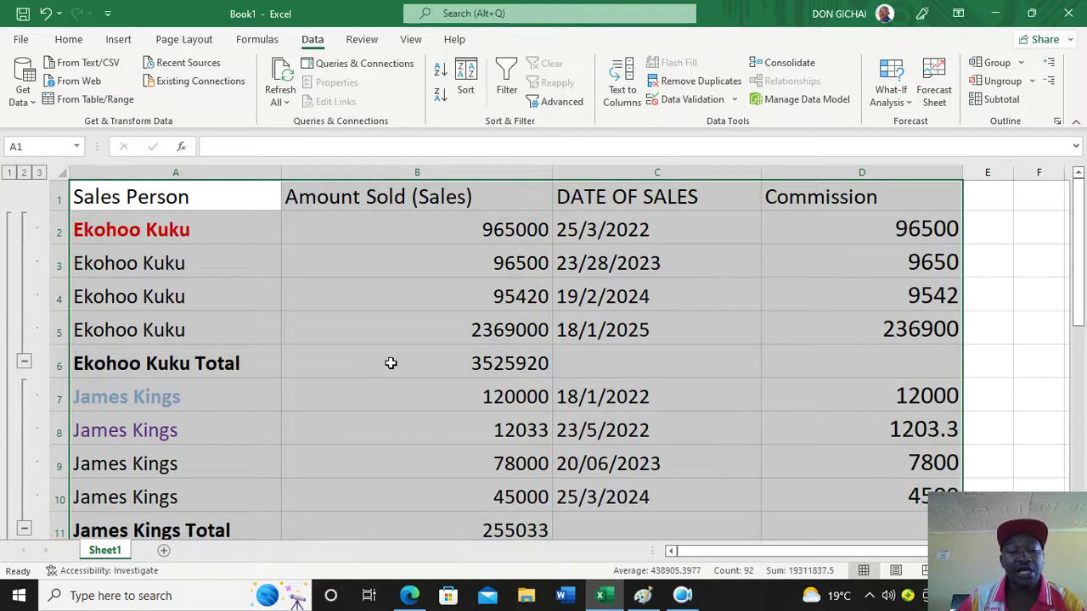
# Give the Ekohoo Kuku total in B6 a green font and Comma Style
pyautogui.click(380, 363)
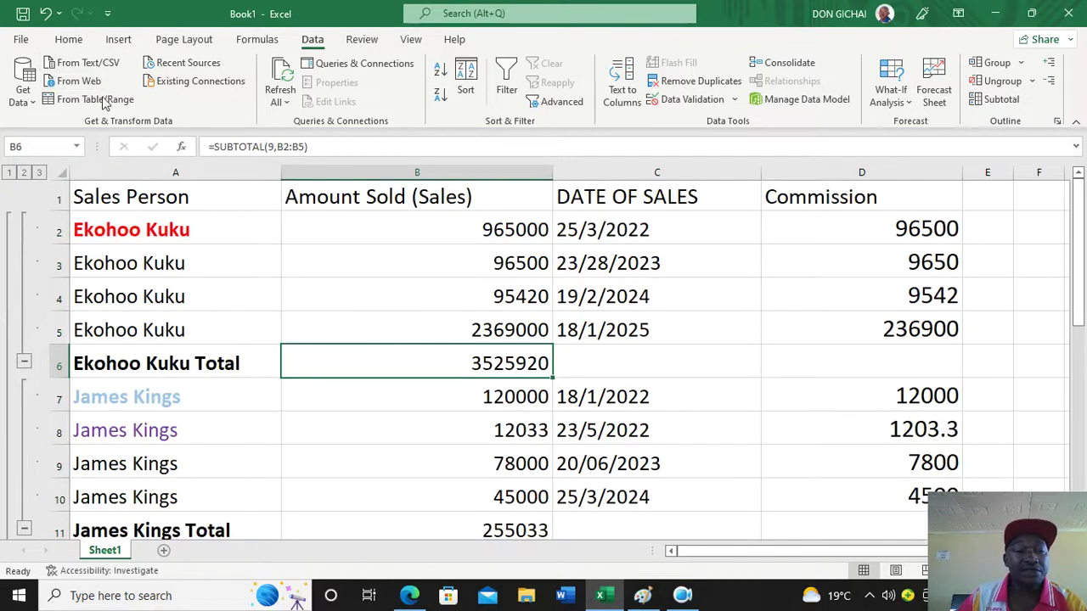
pyautogui.click(71, 40)
pyautogui.click(233, 94)
pyautogui.click(549, 94)
pyautogui.scroll(-3, 447, 400)
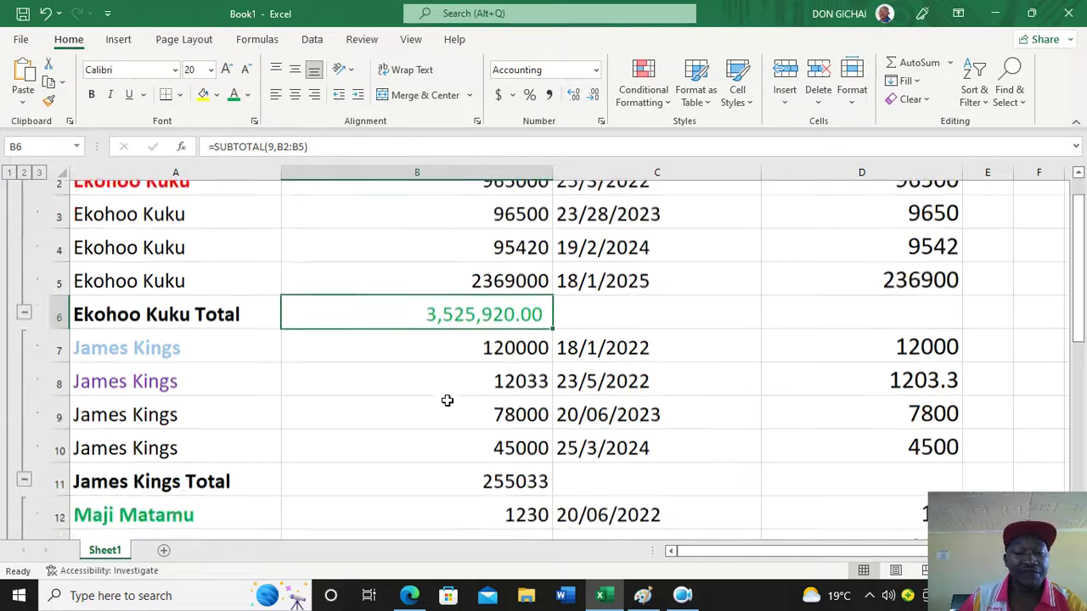
pyautogui.click(474, 247)
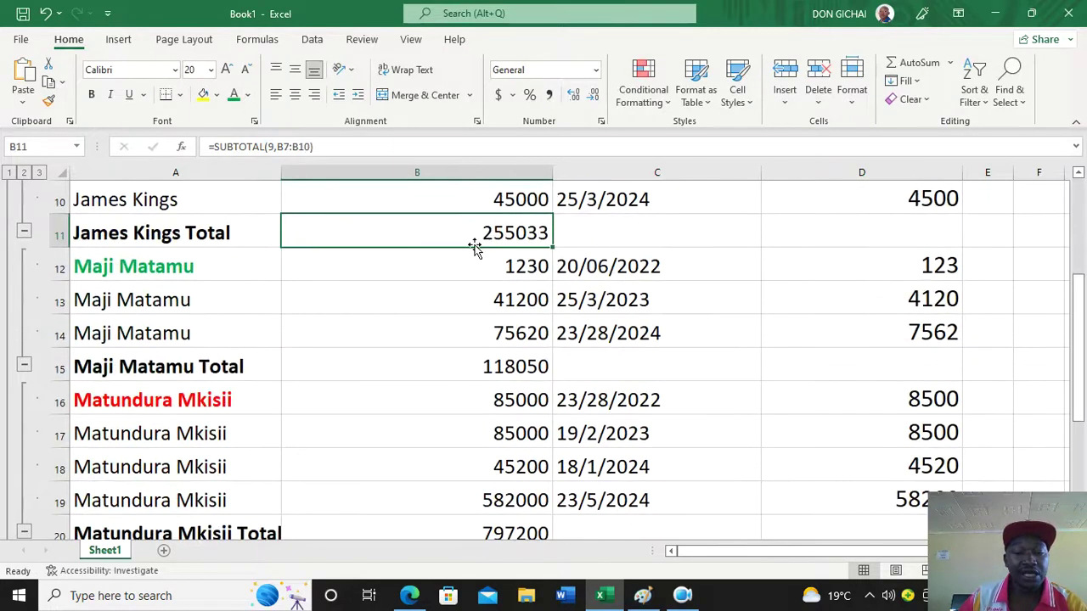
pyautogui.click(247, 95)
pyautogui.click(248, 269)
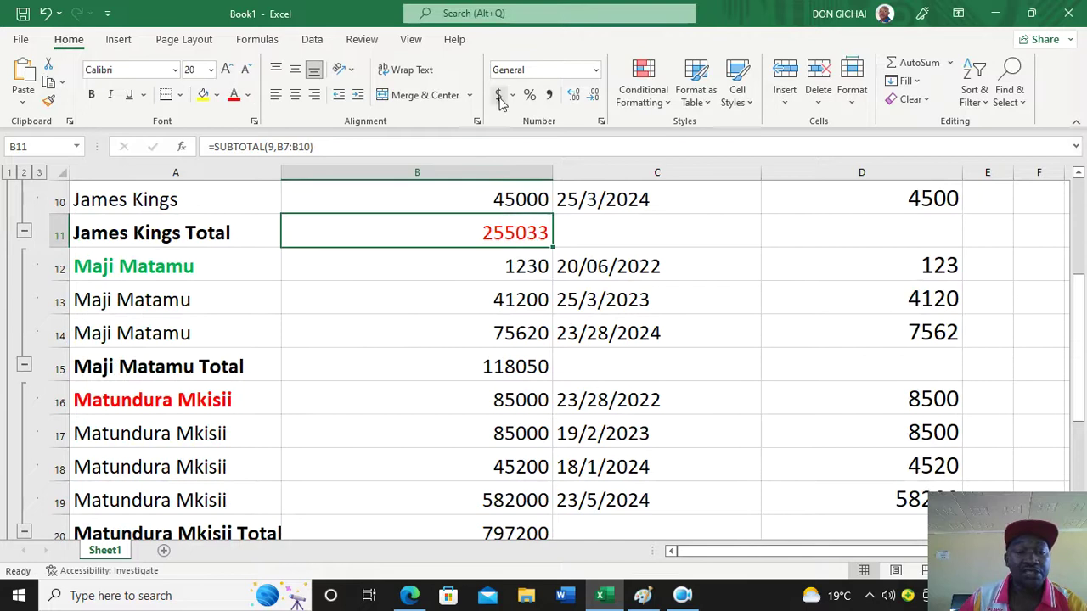
pyautogui.click(549, 94)
# Apply Comma Style to the Maji Matamu (B15) and Matundura Mkisii (B20) totals
pyautogui.click(461, 371)
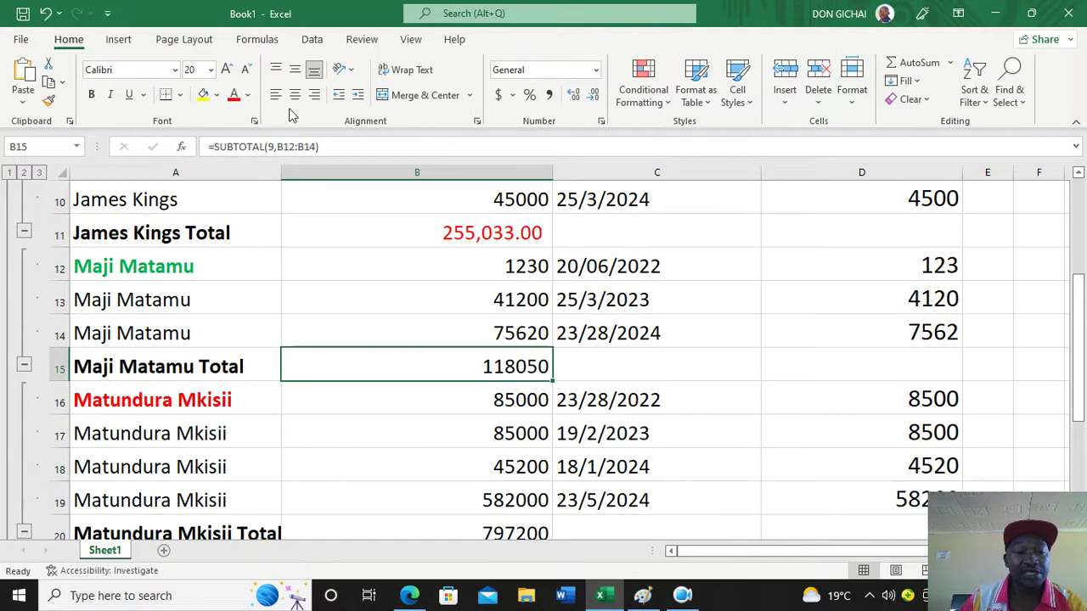
pyautogui.click(548, 94)
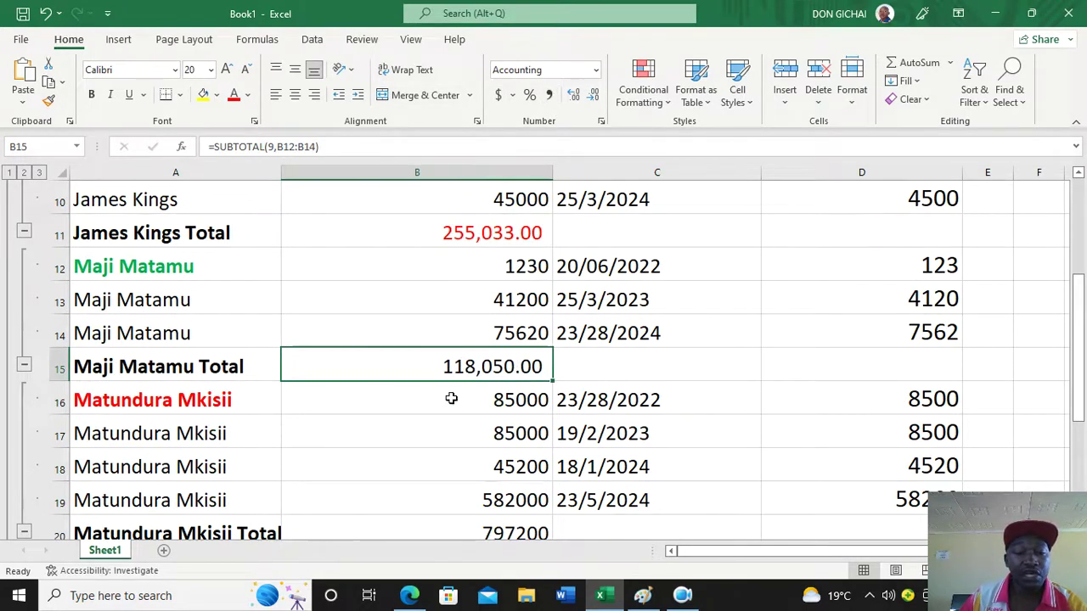
pyautogui.scroll(-1, 451, 396)
pyautogui.click(494, 439)
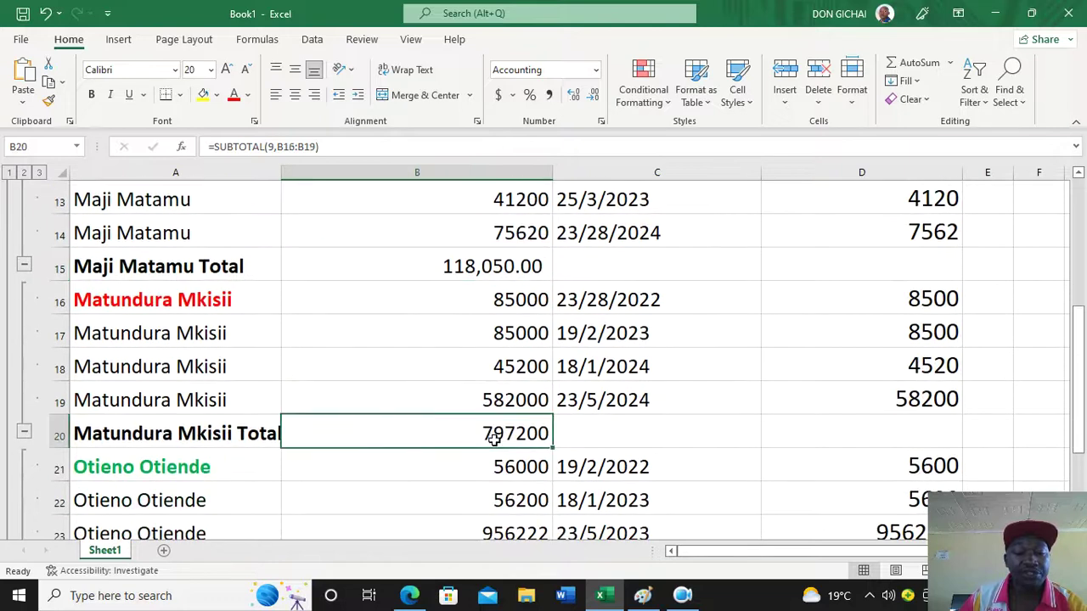
pyautogui.click(548, 95)
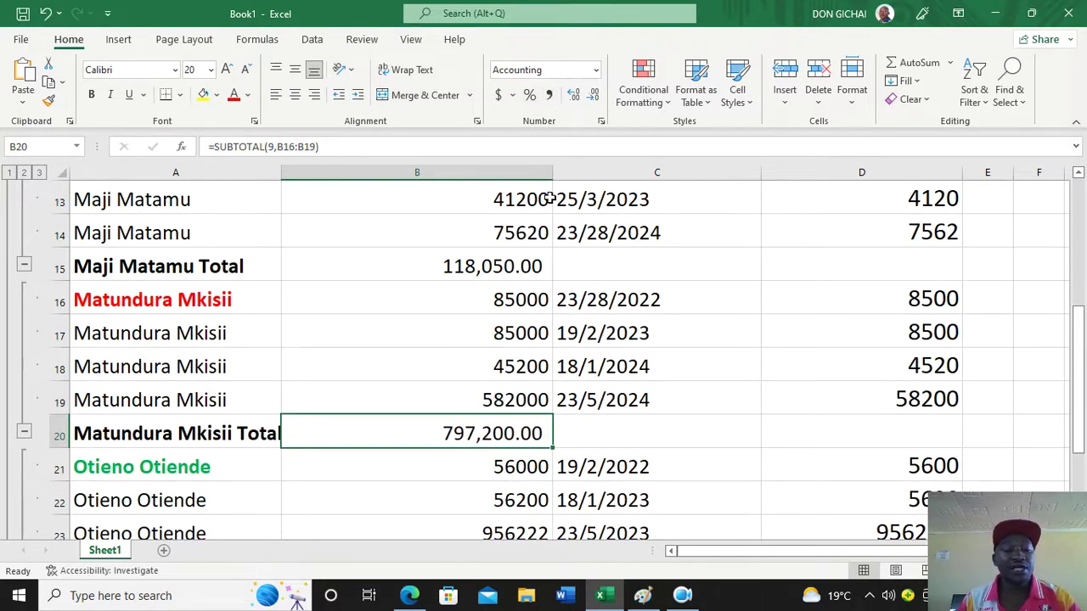